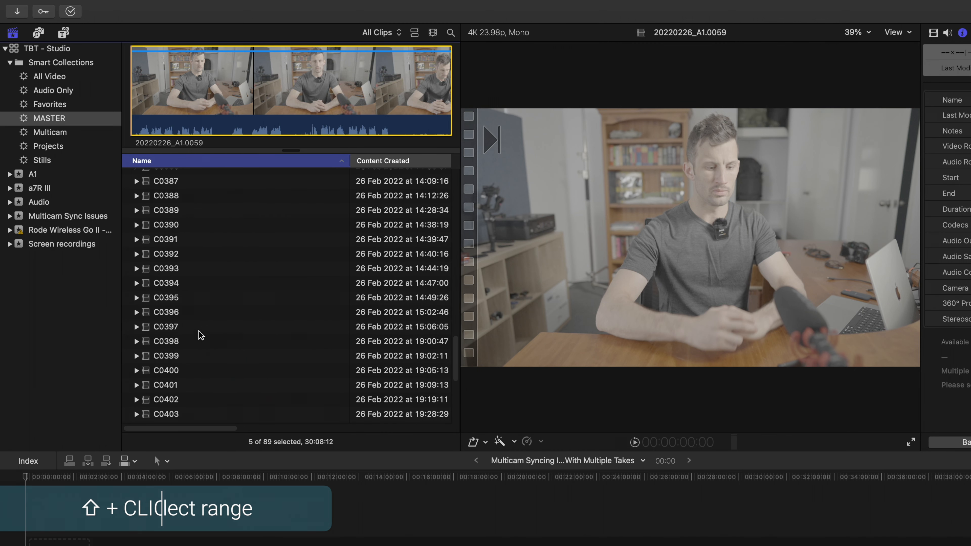
Add clips C0398 through C0402 and the audio recordings REC00002 and REC00003 to the selected A1 clips.
super+click(196, 342)
scroll(197, 345, down, 1)
scroll(191, 356, down, 1)
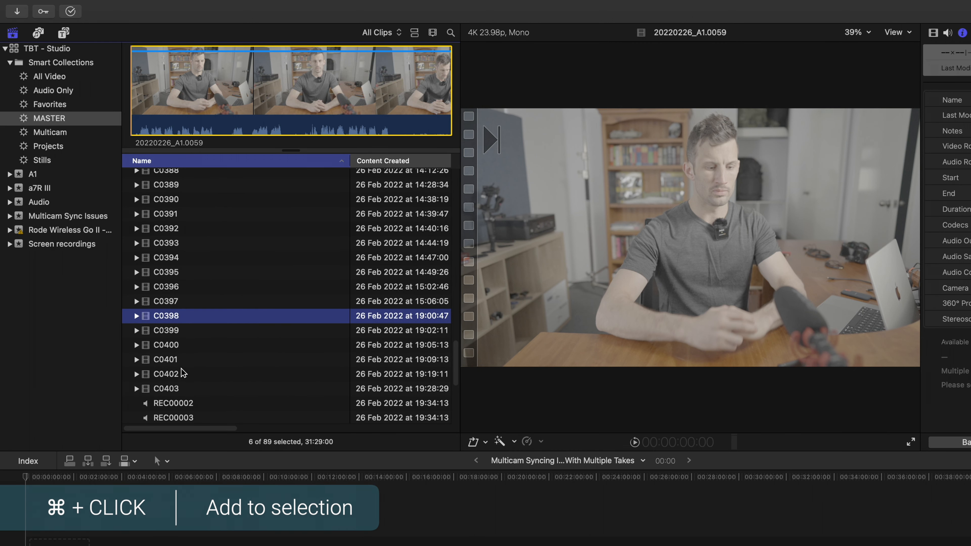
shift+click(182, 376)
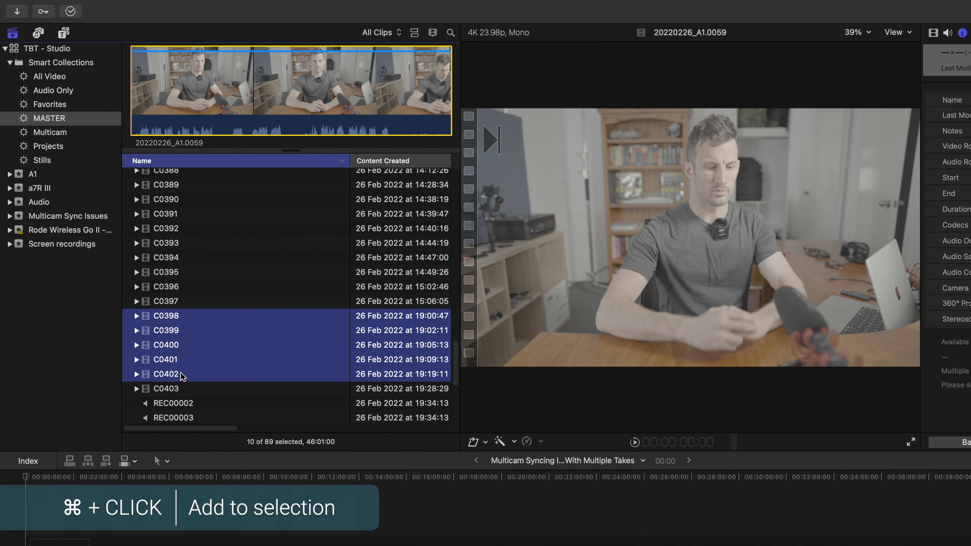
scroll(183, 376, down, 3)
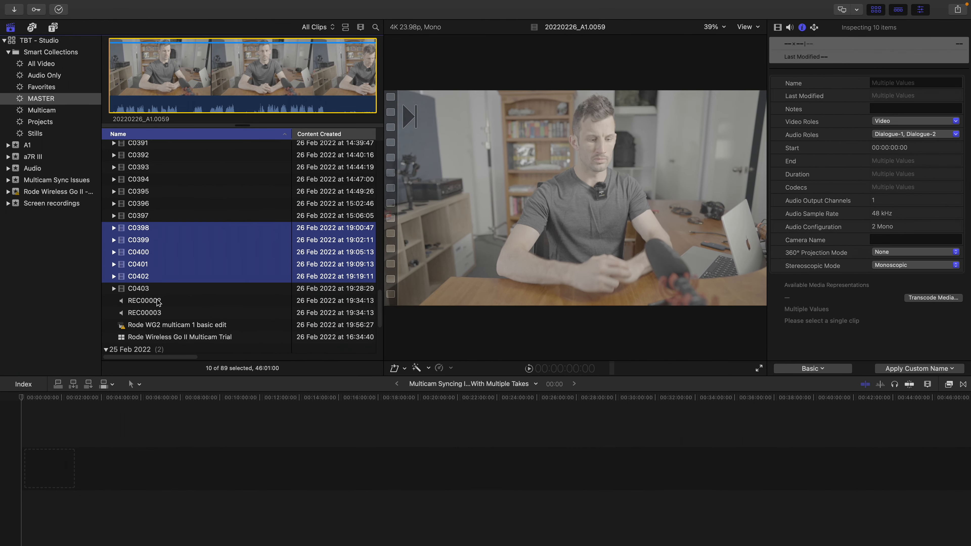
super+click(188, 359)
super+click(188, 373)
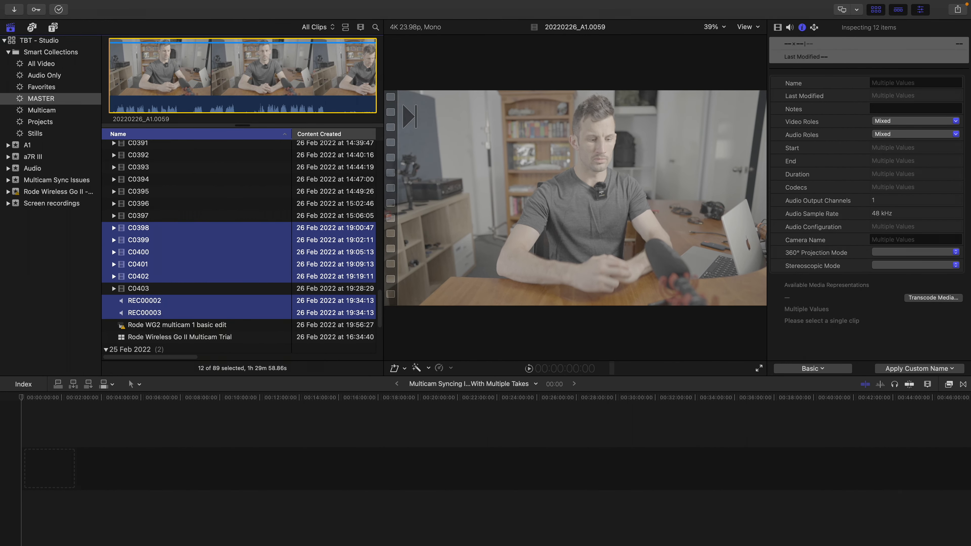
Create a multicam clip named Multicam sync fixes from the selection in the Multicam Sync Issues event, using audio for synchronization.
right_click(202, 244)
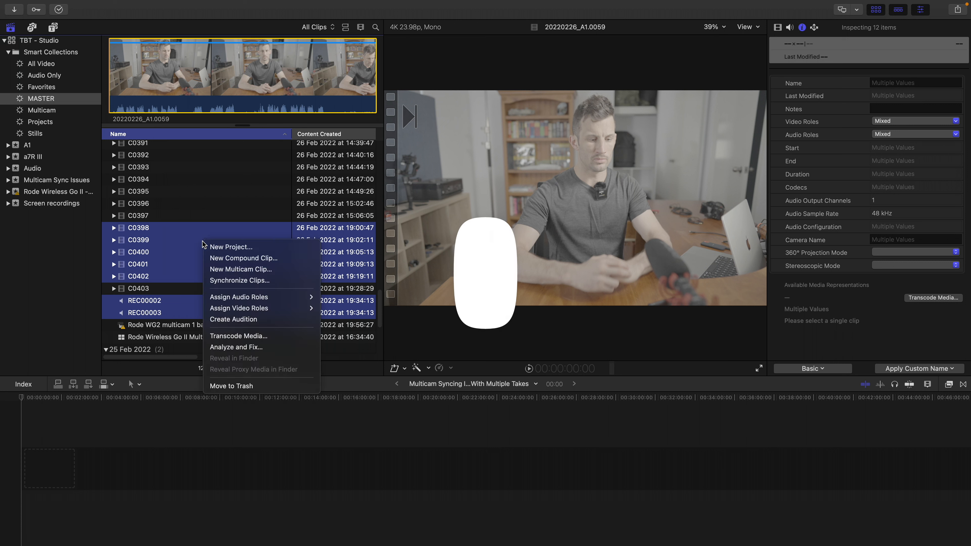
click(239, 269)
text(Multicam sync fixes)
click(531, 177)
click(532, 204)
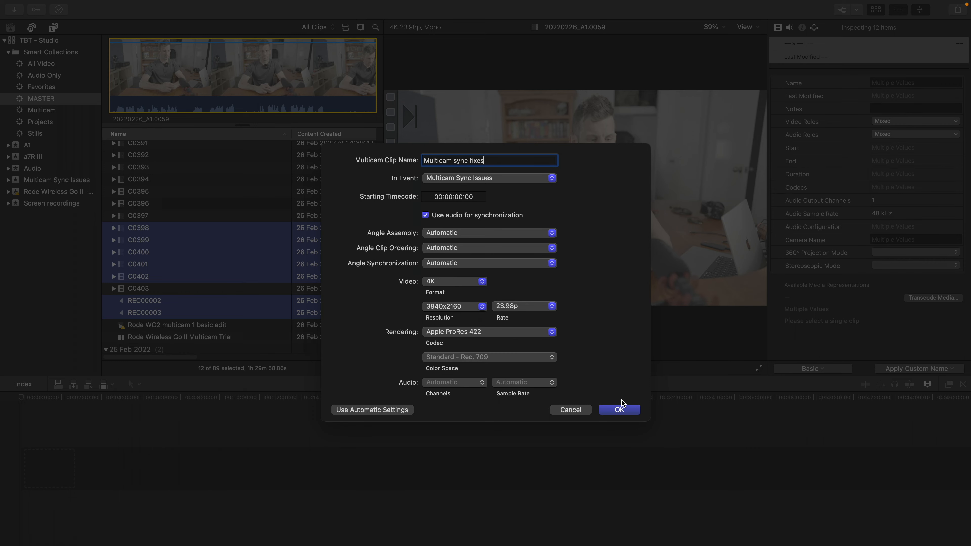
click(619, 409)
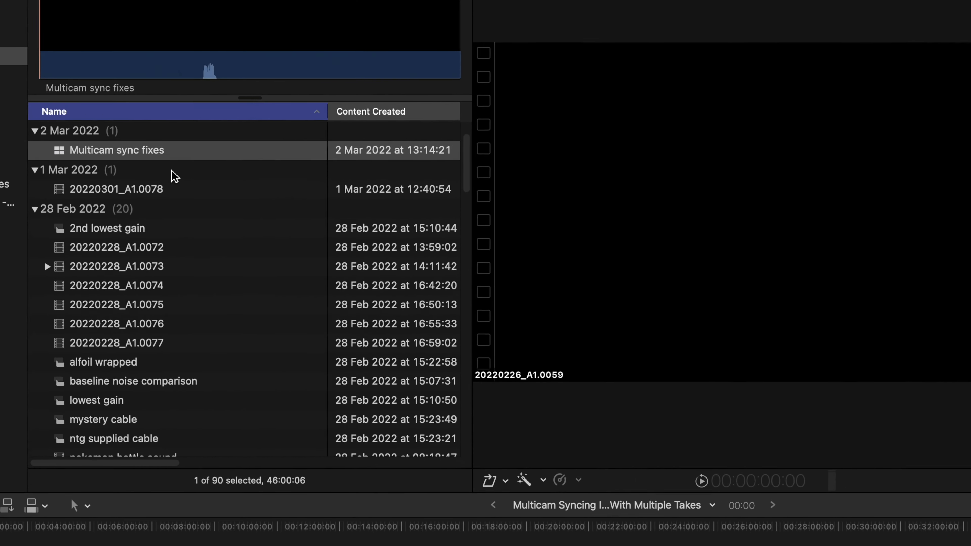
Append the Multicam sync fixes clip to the timeline, zoomed to fit, and open it in the angle editor.
click(180, 154)
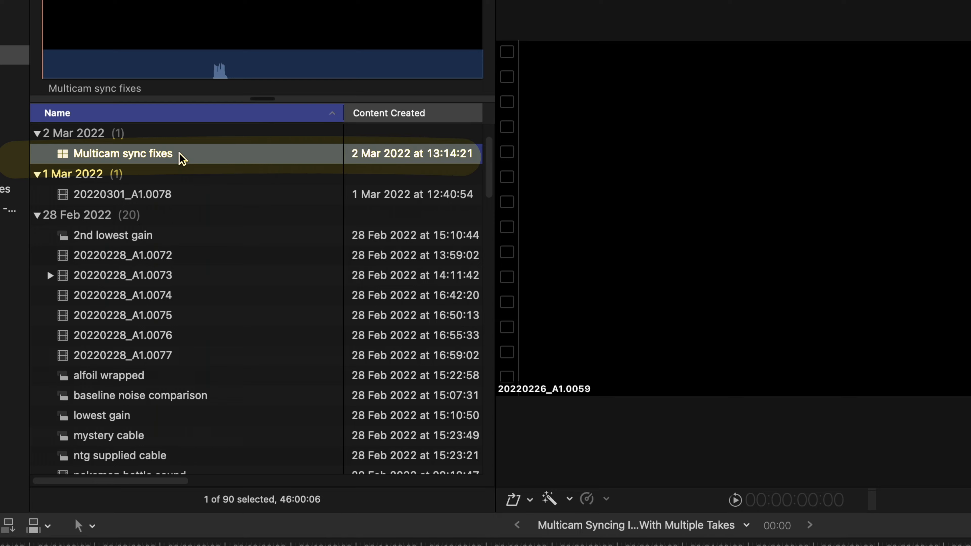
key(e)
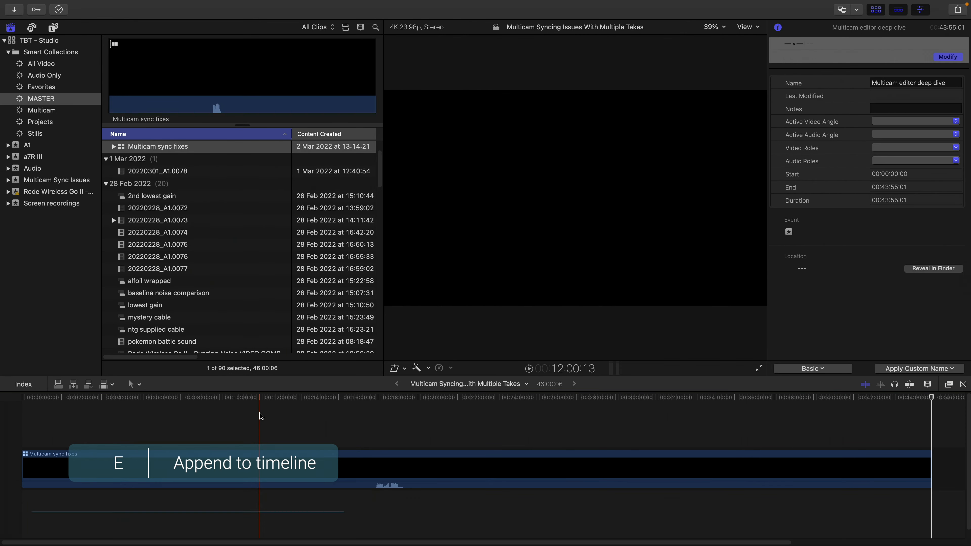
key(shift+z)
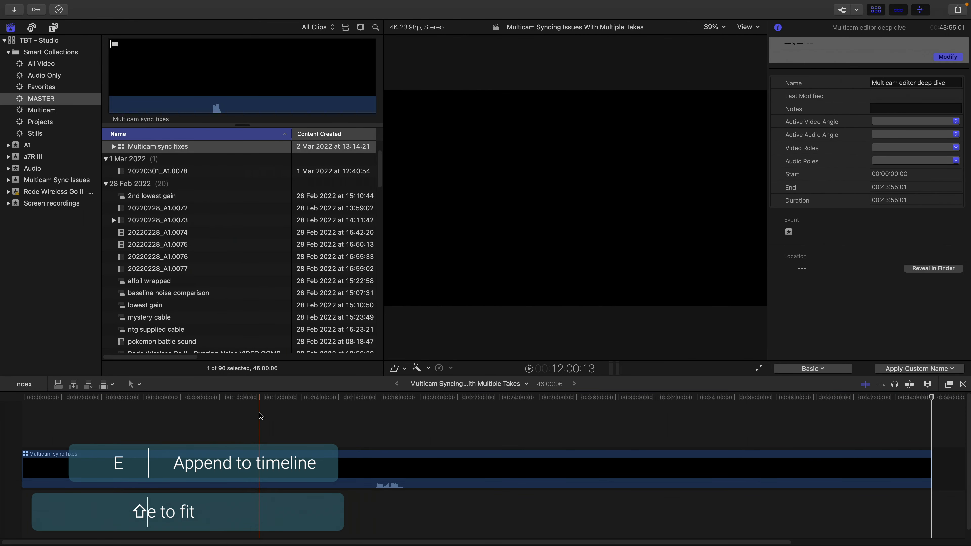
double_click(265, 465)
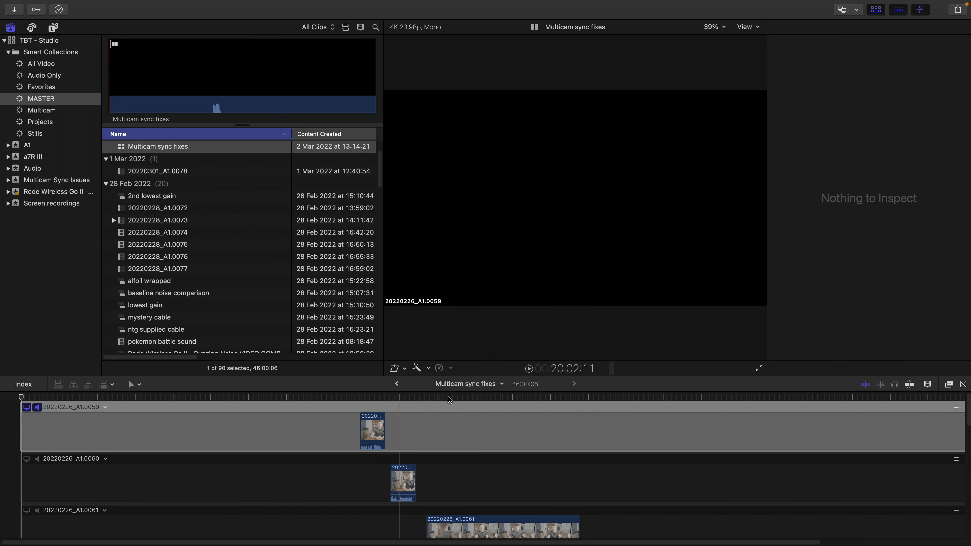
Examine the camera angles in an enlarged timeline area and undo the creation and appending of the multicam clip.
drag(650, 381, 652, 219)
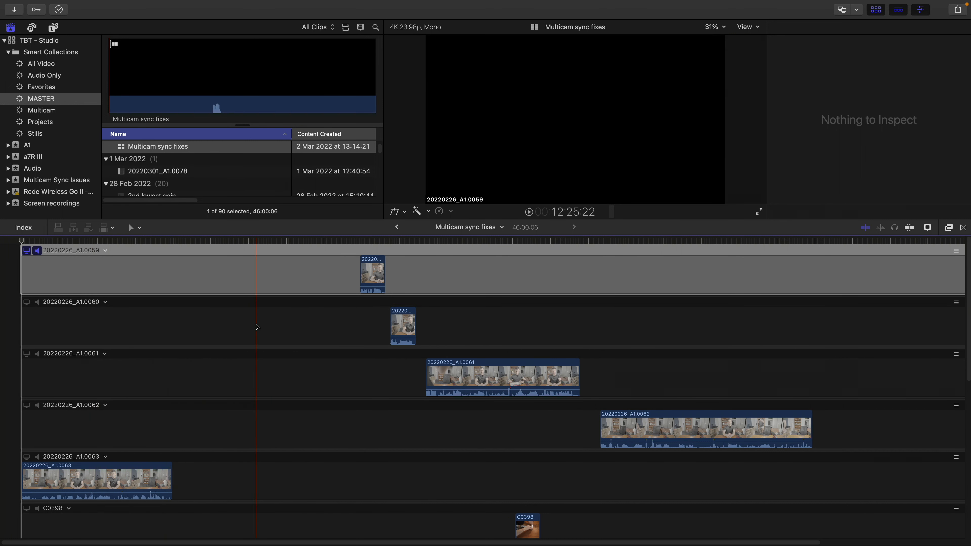
scroll(245, 381, down, 5)
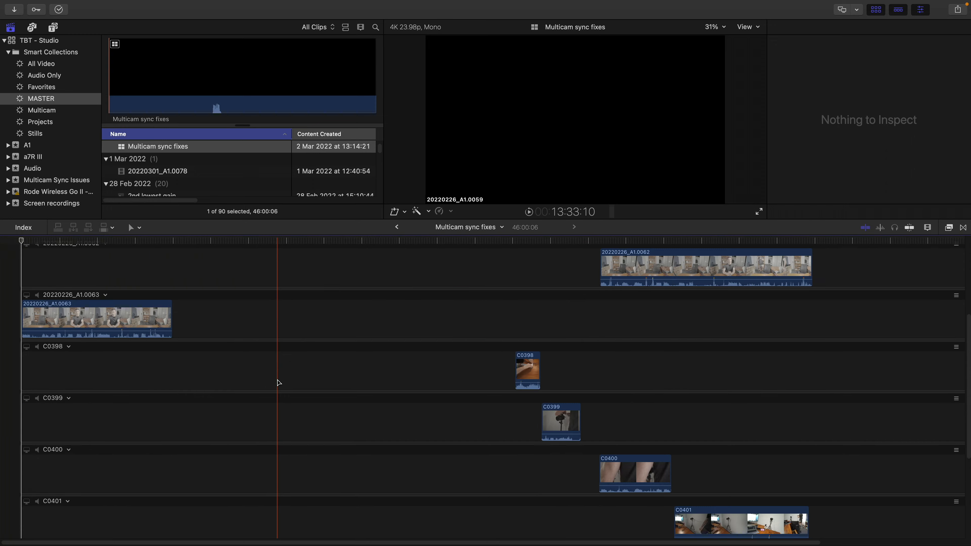
scroll(277, 382, up, 5)
drag(633, 220, 639, 364)
key(super+z)
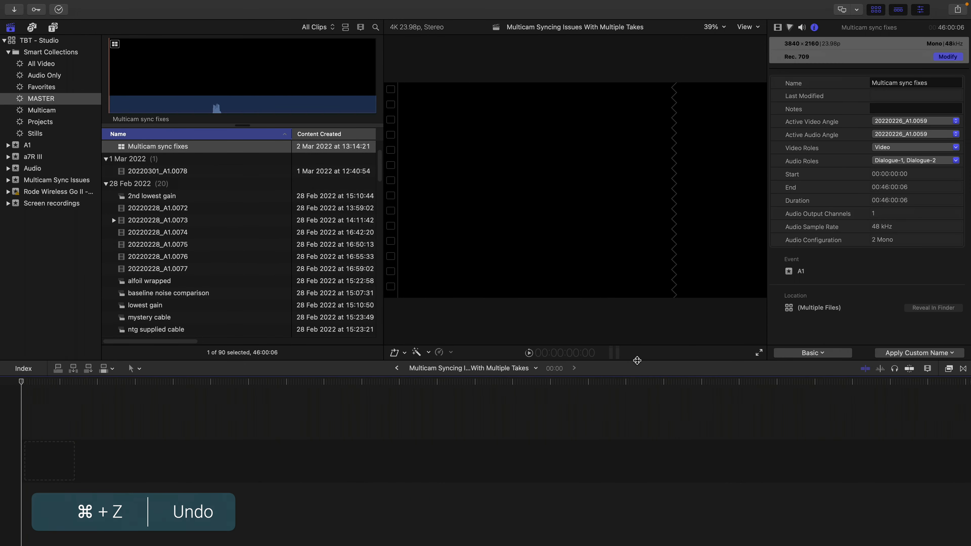
Widen the clip browser and hide the sidebar to show the metadata columns of the 26 Feb clips.
scroll(355, 253, up, 10)
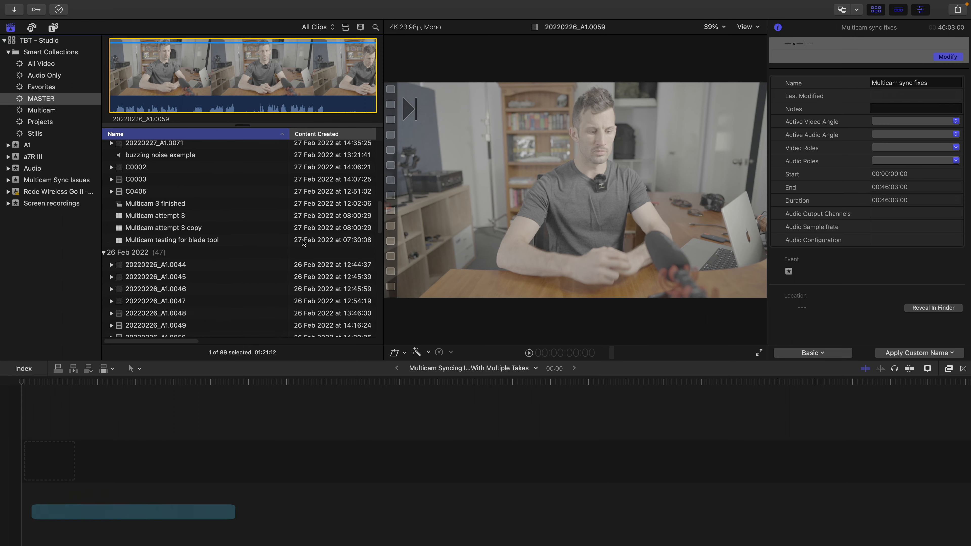
drag(384, 203, 574, 203)
key(super+grave)
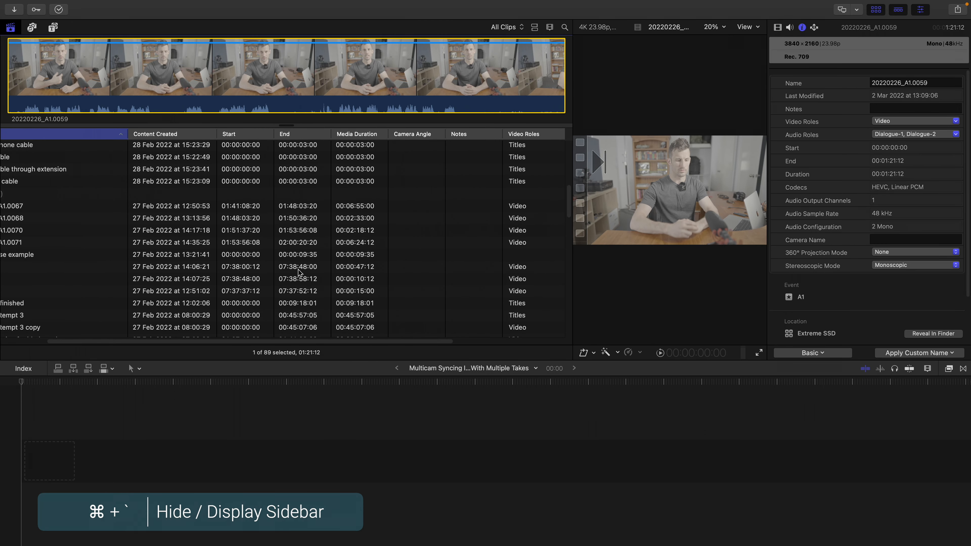
scroll(430, 266, down, 10)
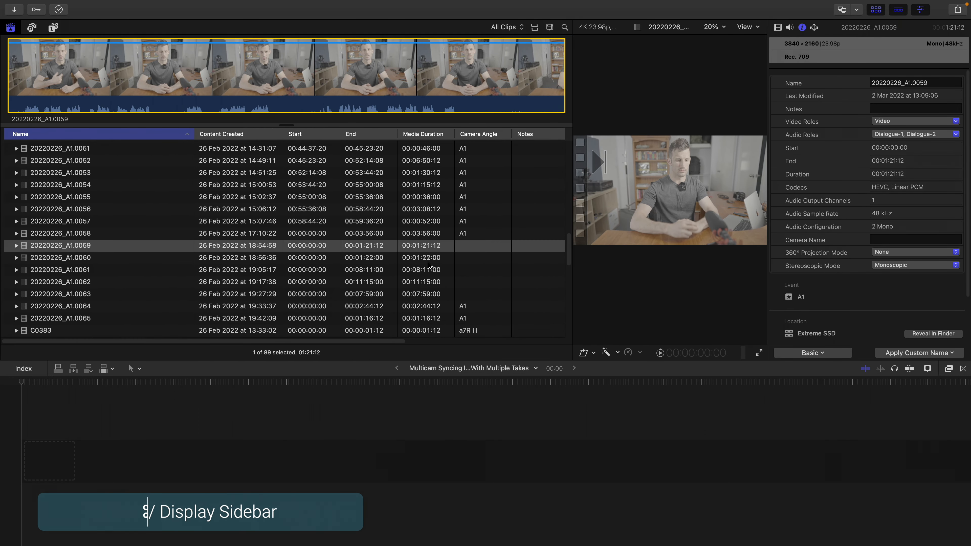
Show the Extended metadata view for clip 20220226_A1.0063 and set its camera angle to A1.
click(475, 295)
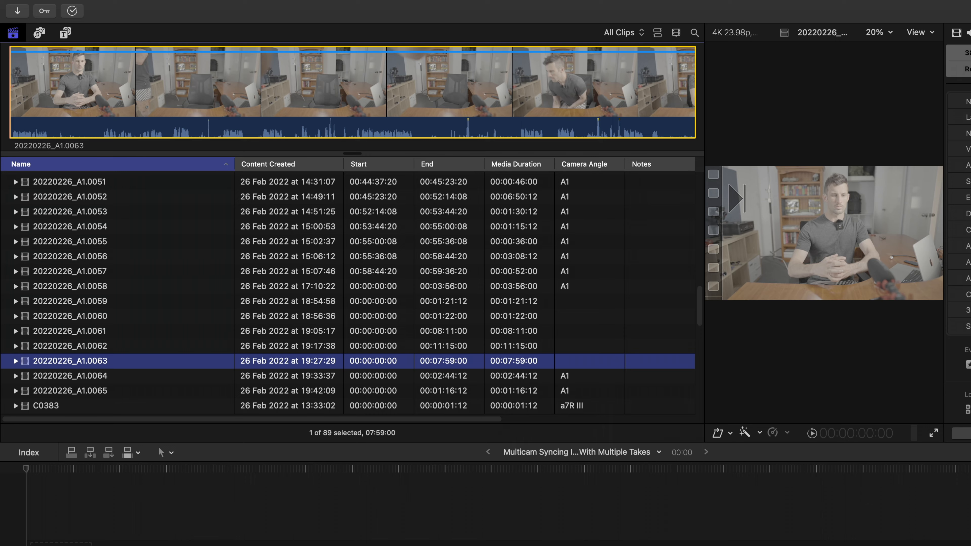
click(962, 433)
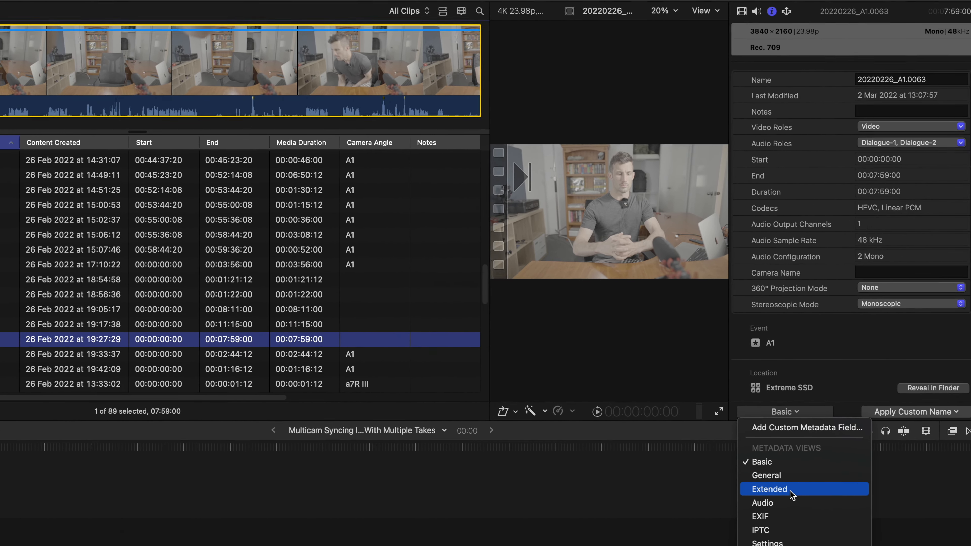
click(791, 490)
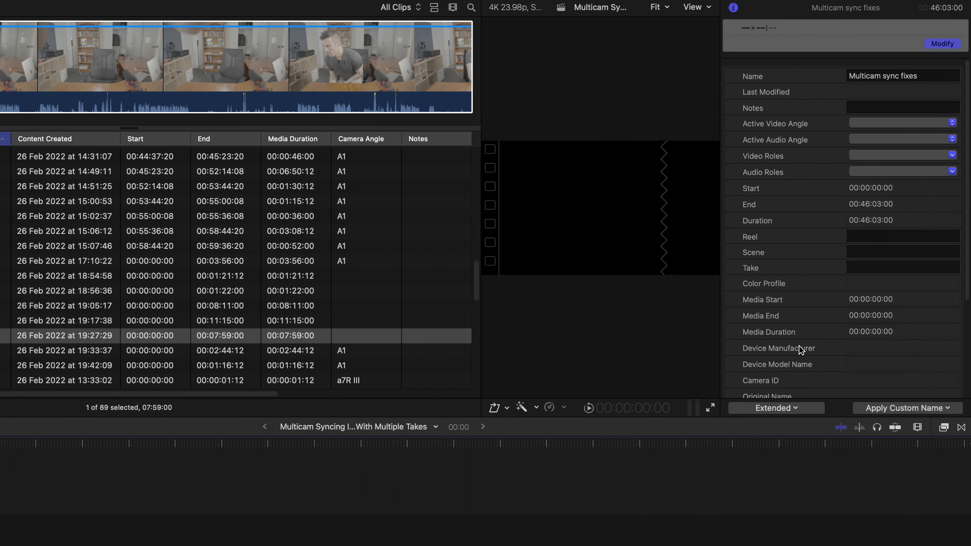
key(super+4)
key(super+1)
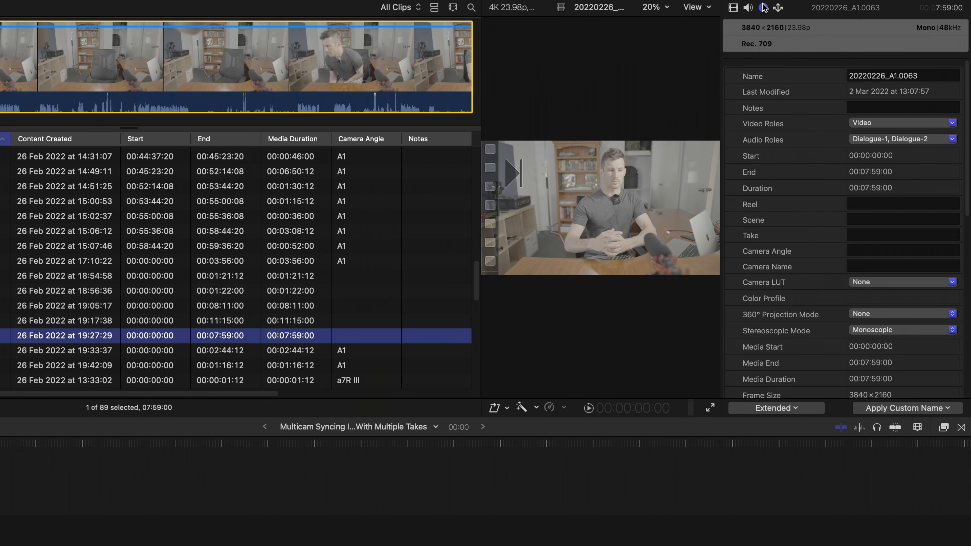
click(796, 414)
click(793, 487)
click(874, 251)
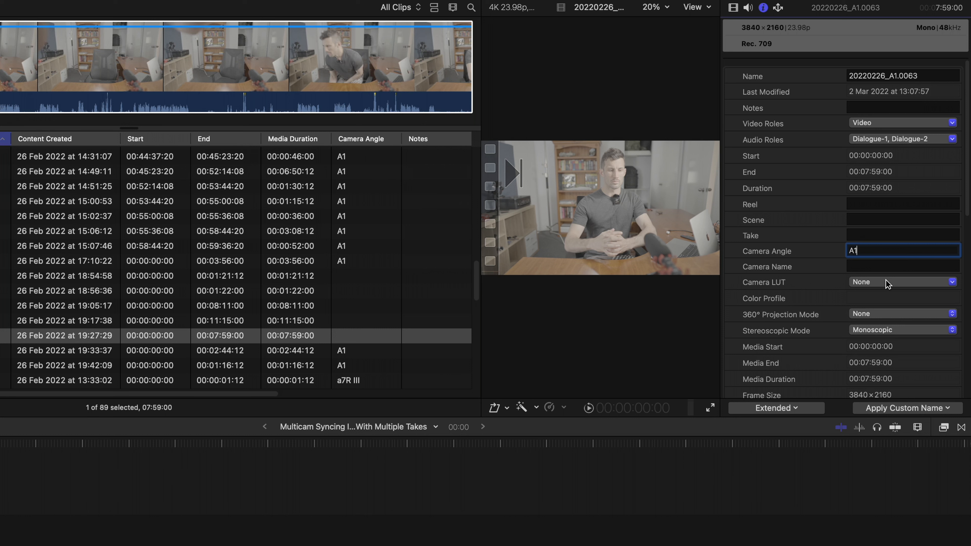
click(226, 346)
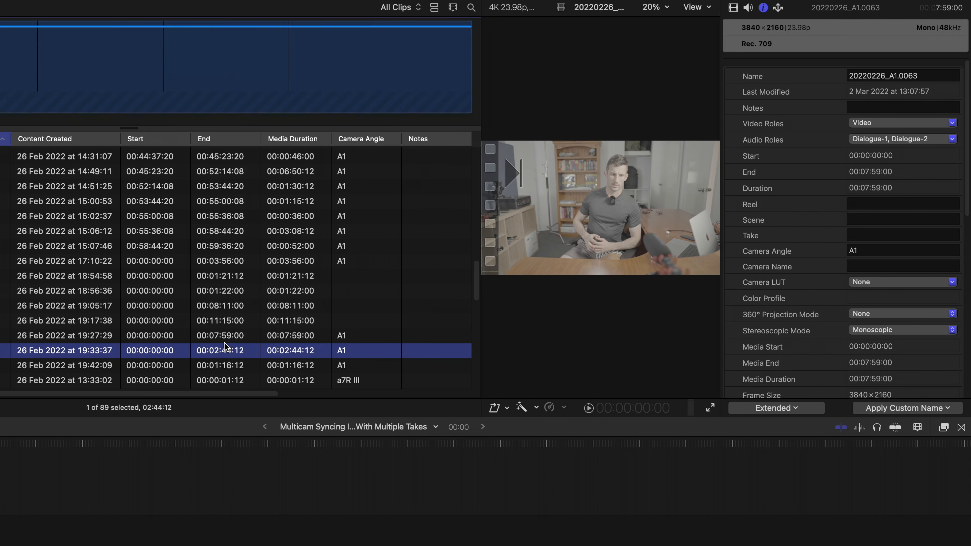
Set the camera angle of clips 20220226_A1.0059 through 20220226_A1.0062 to A1.
click(214, 322)
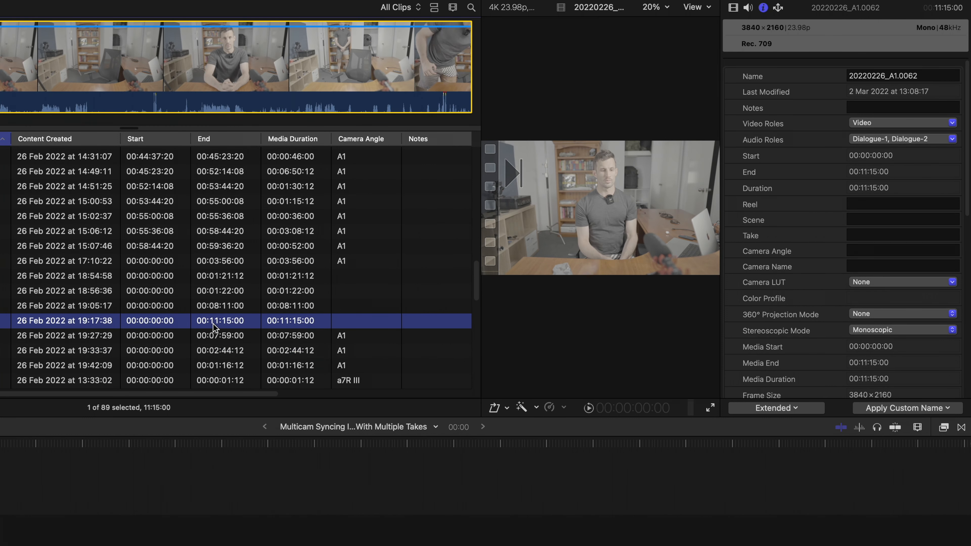
shift+click(219, 278)
click(880, 249)
text(A1)
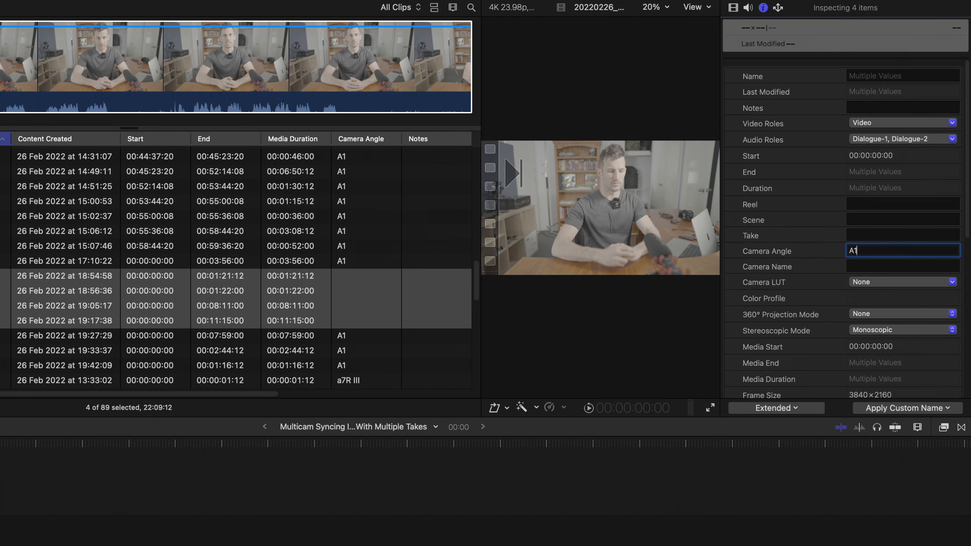
click(249, 282)
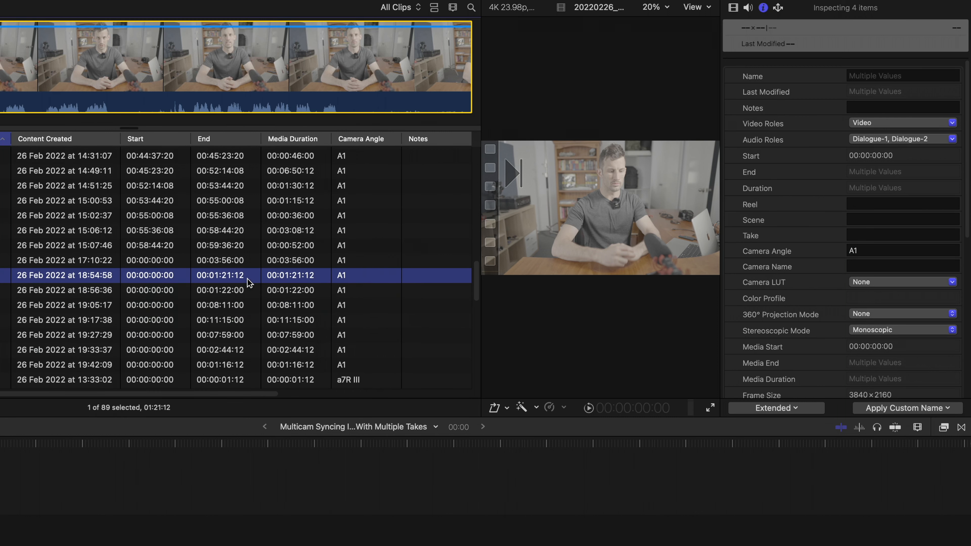
Set the camera angle of the audio recordings REC00002 and REC00003 to WG2 Internal.
scroll(249, 282, down, 6)
click(300, 256)
shift+click(300, 326)
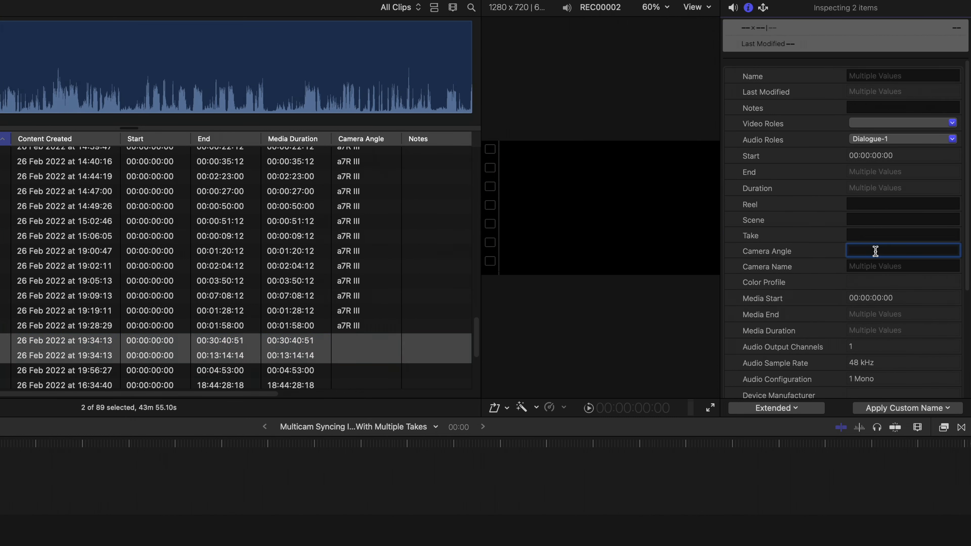
text(WG2 Internal)
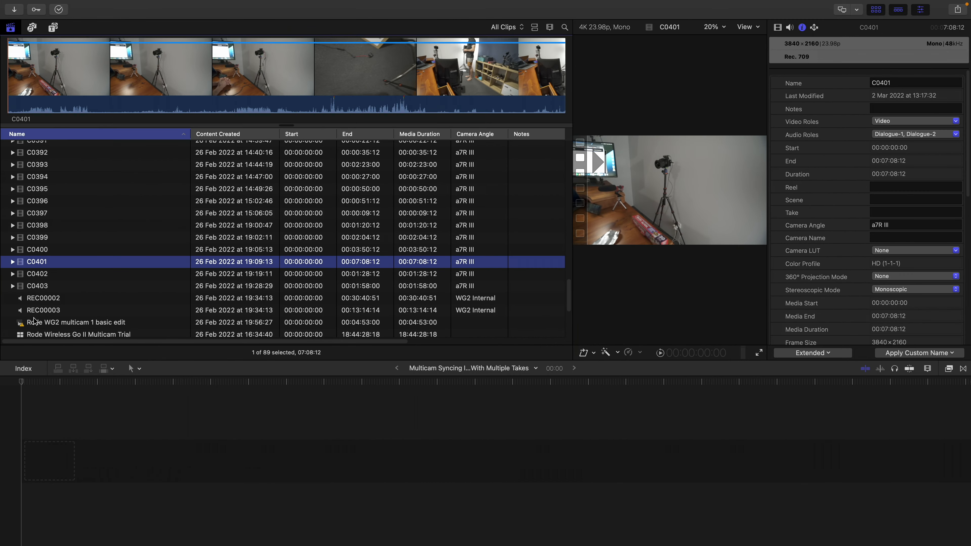
Select clips C0398 through C0402 together with the audio recordings REC00002 and REC00003.
scroll(65, 271, up, 5)
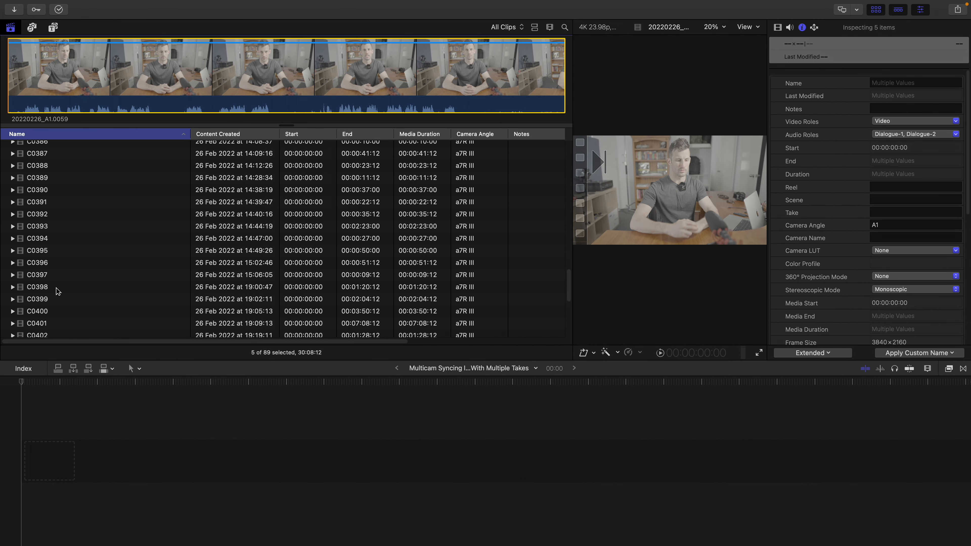
click(57, 289)
scroll(57, 289, down, 2)
shift+click(56, 299)
super+click(60, 326)
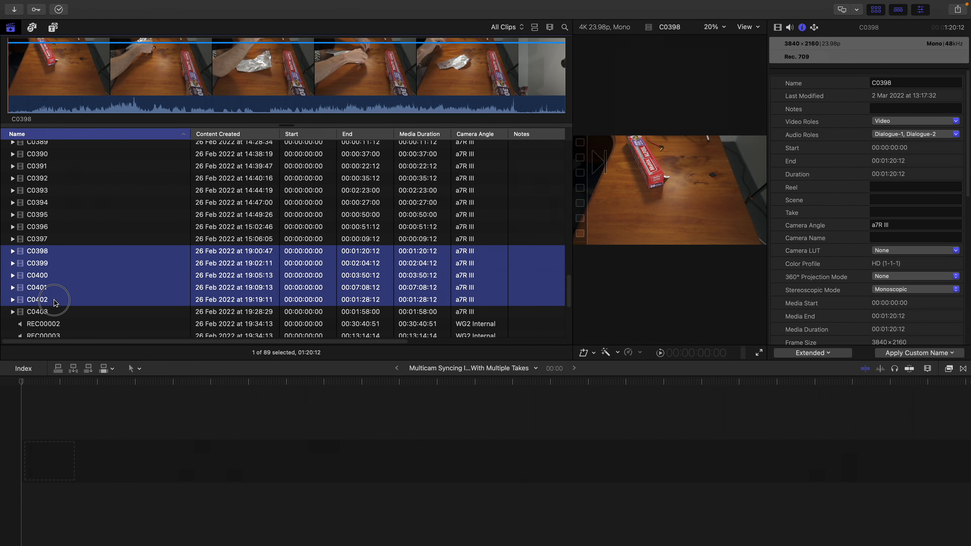
super+click(62, 335)
Add clips 20220226_A1.0059 through 20220226_A1.0063 to the selection and check the selected range.
scroll(85, 285, up, 1)
scroll(84, 284, up, 9)
scroll(84, 284, down, 2)
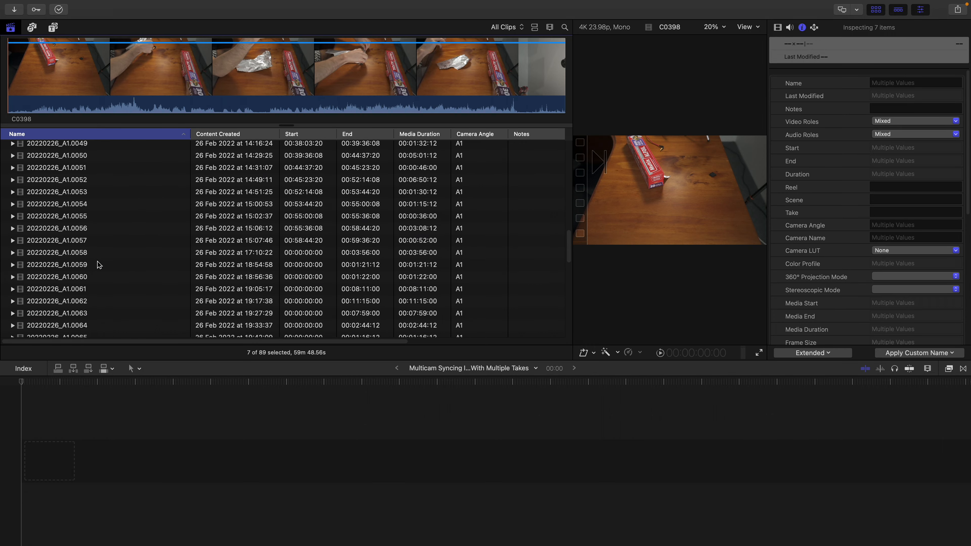
super+click(84, 266)
shift+click(83, 314)
scroll(118, 285, down, 1)
scroll(120, 288, down, 5)
scroll(119, 288, up, 8)
scroll(120, 288, down, 8)
scroll(119, 288, down, 9)
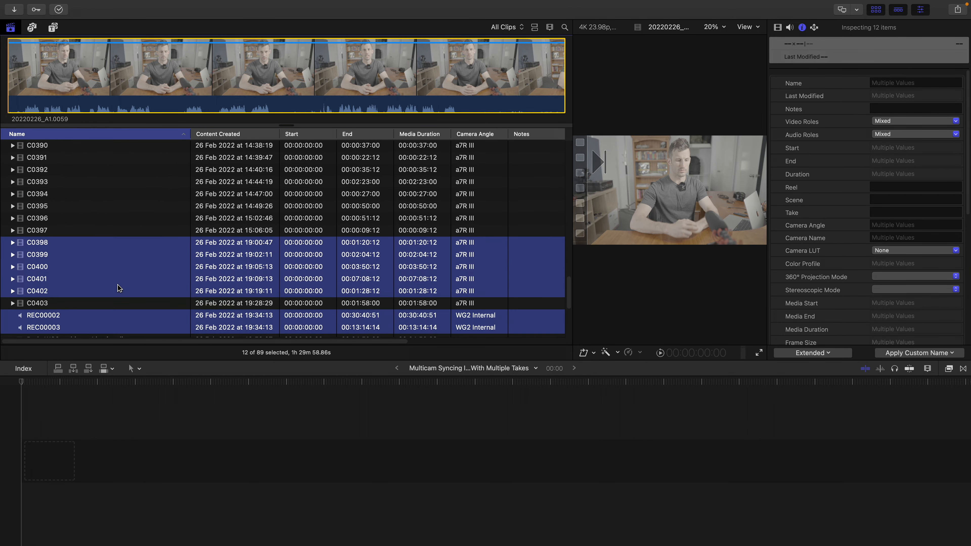
Create a multicam clip named multicam deep dive in the Multicam Sync Issues event, using audio for synchronization.
right_click(122, 266)
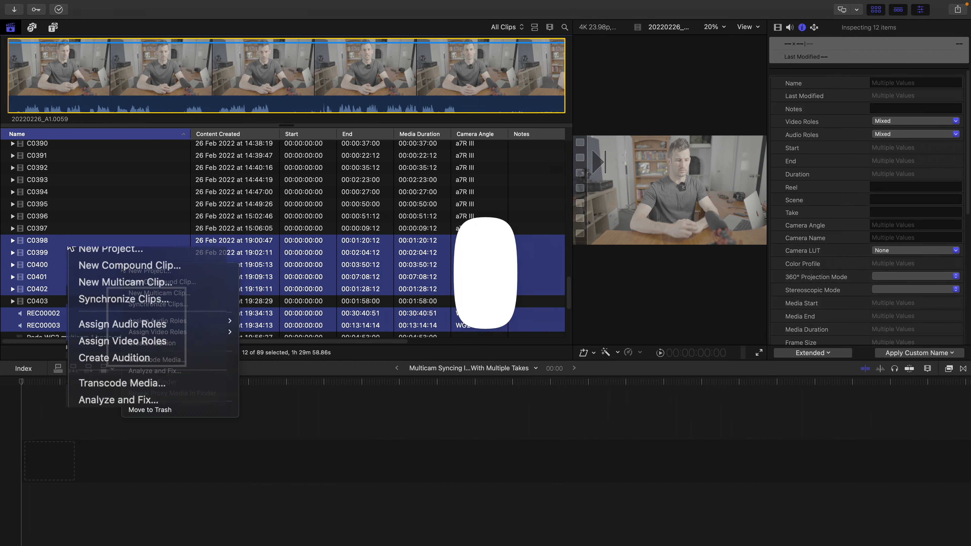
click(122, 283)
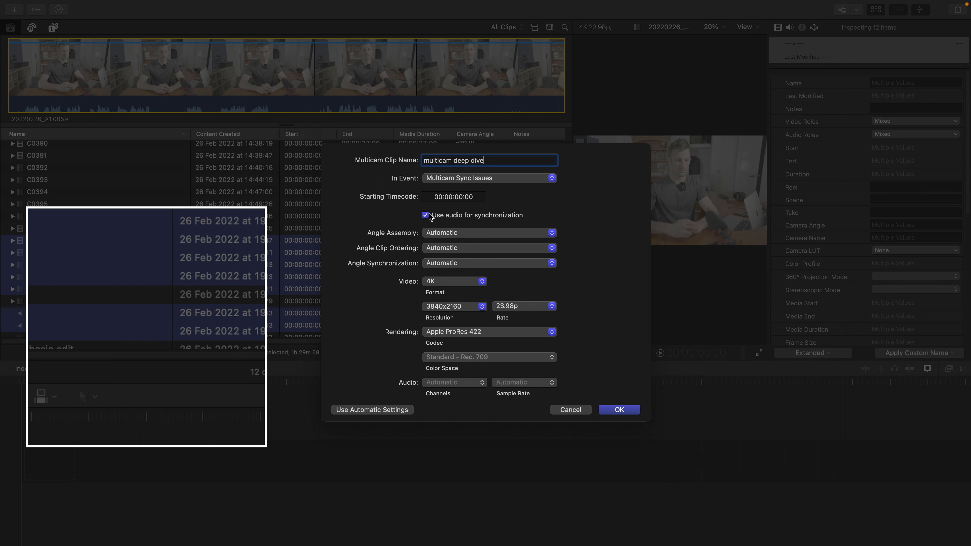
click(624, 411)
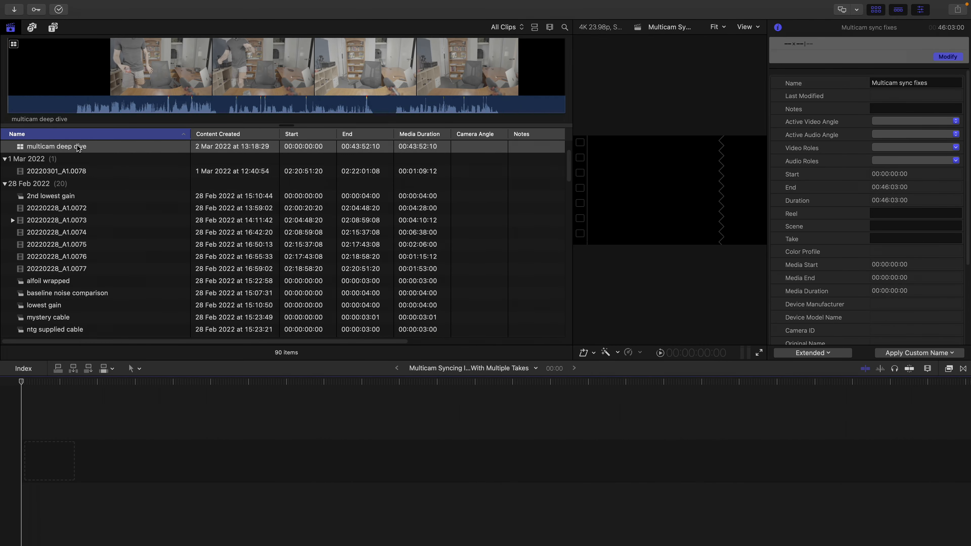
Append the multicam deep dive clip to the project storyline and open its angles with the browser hidden and the angle viewer shown.
key(e)
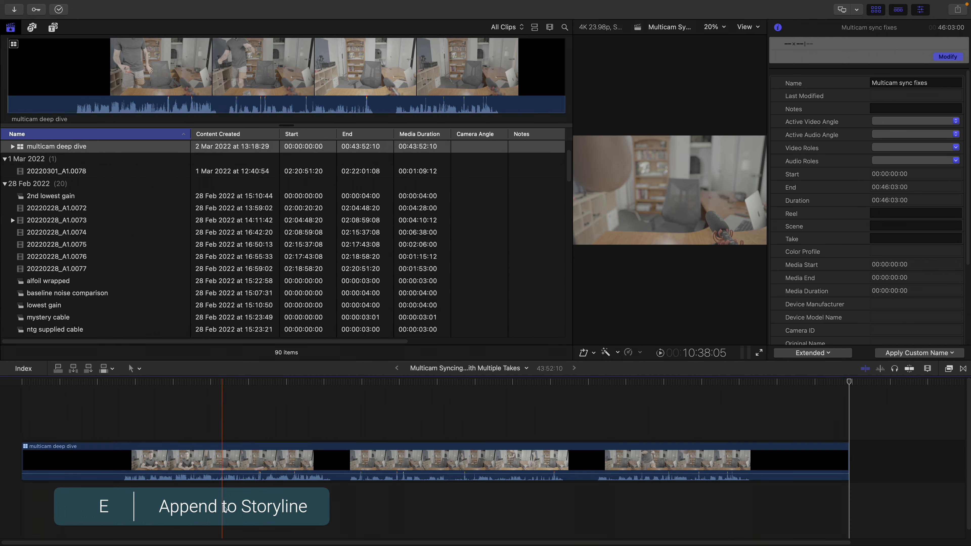
double_click(446, 464)
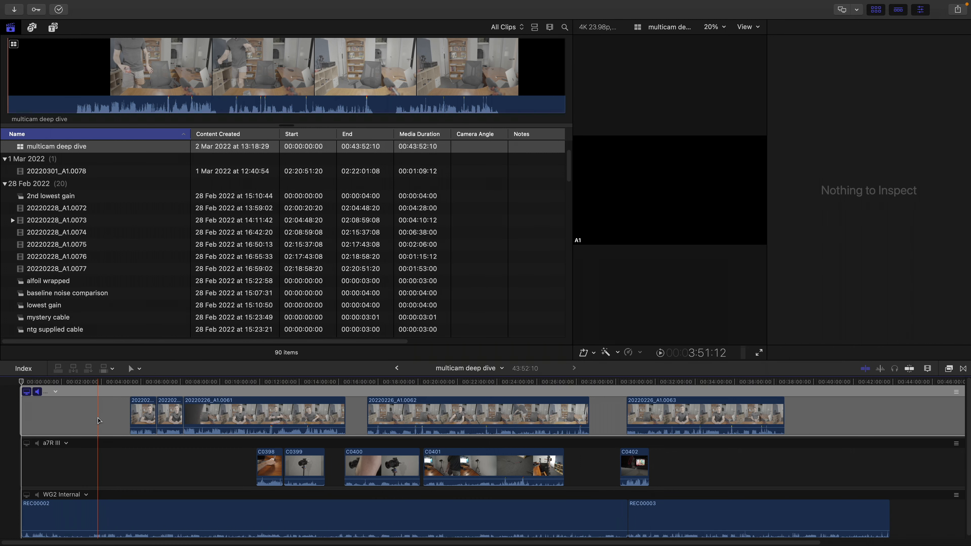
key(ctrl+super+1)
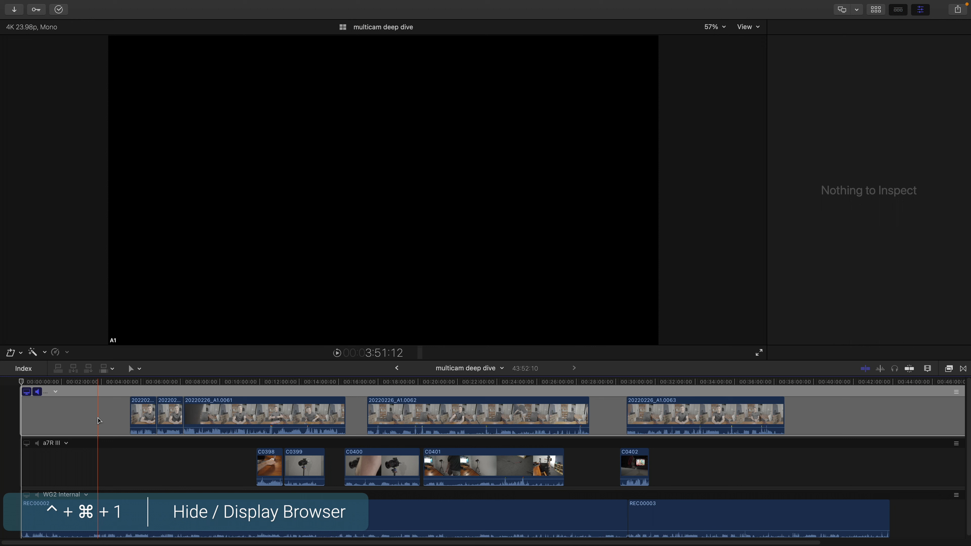
key(shift+super+7)
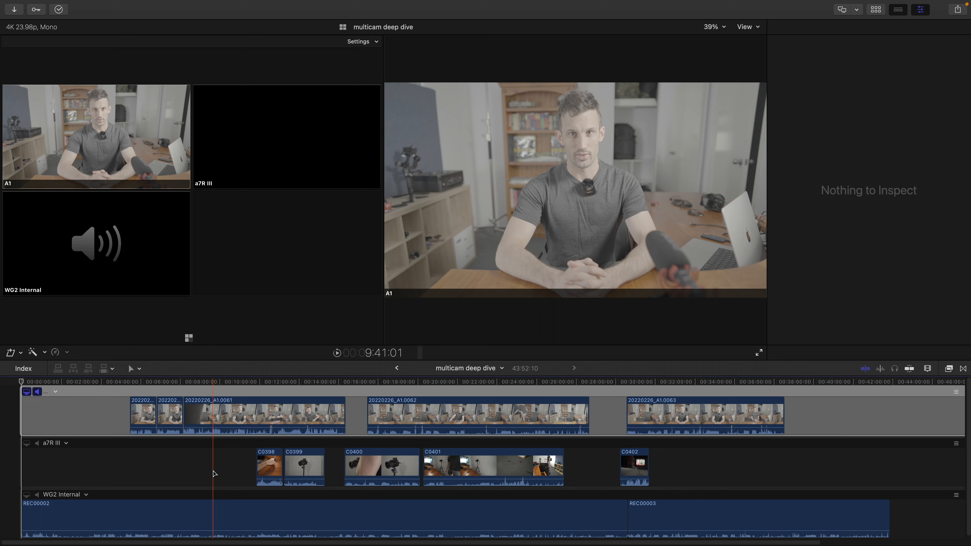
Return to the project timeline and cut and trim the multicam deep dive clip into three segments ending at 18:49:22.
key(super+bracketleft)
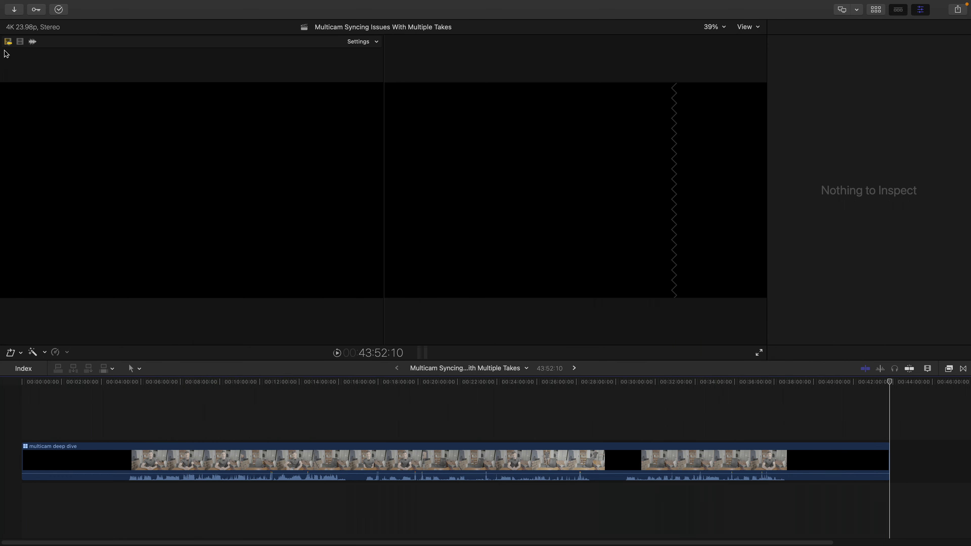
click(20, 42)
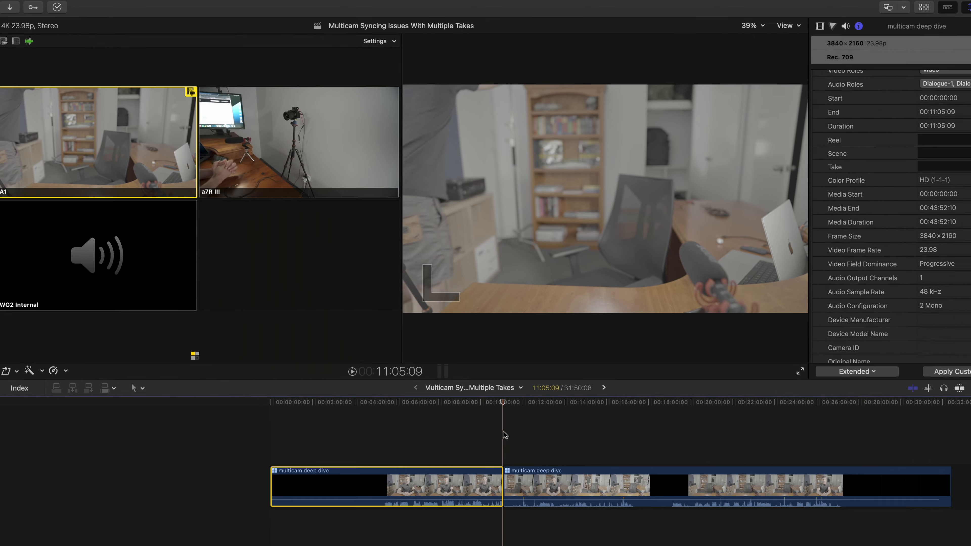
key(super+b)
key(alt+[)
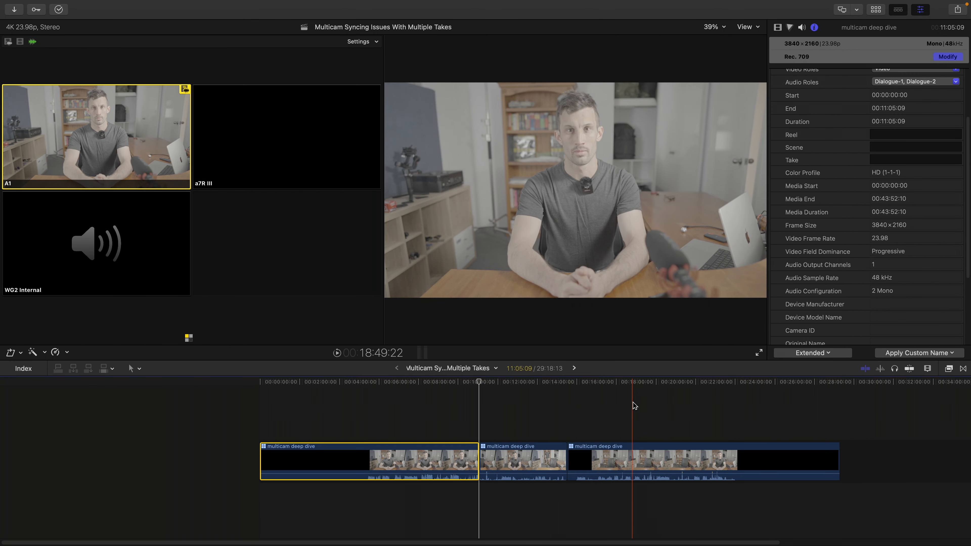
key(alt+])
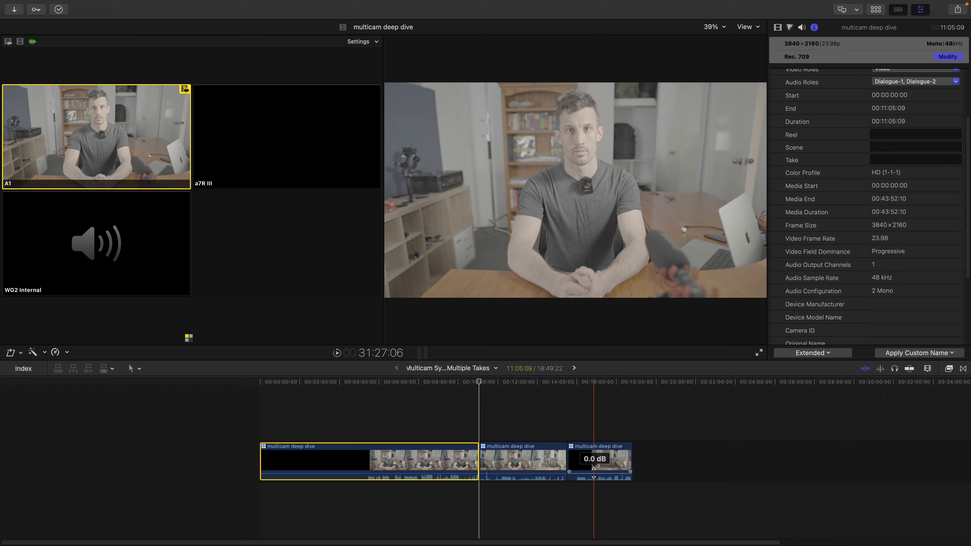
Open the multicam clip's angles, move the A1 angle below a7R III, and return to the project timeline.
double_click(608, 460)
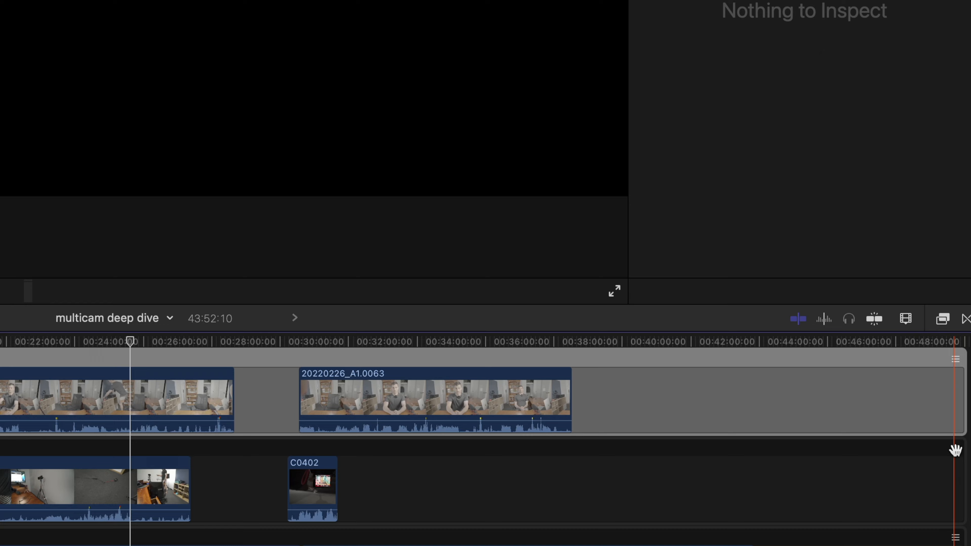
drag(955, 450, 939, 354)
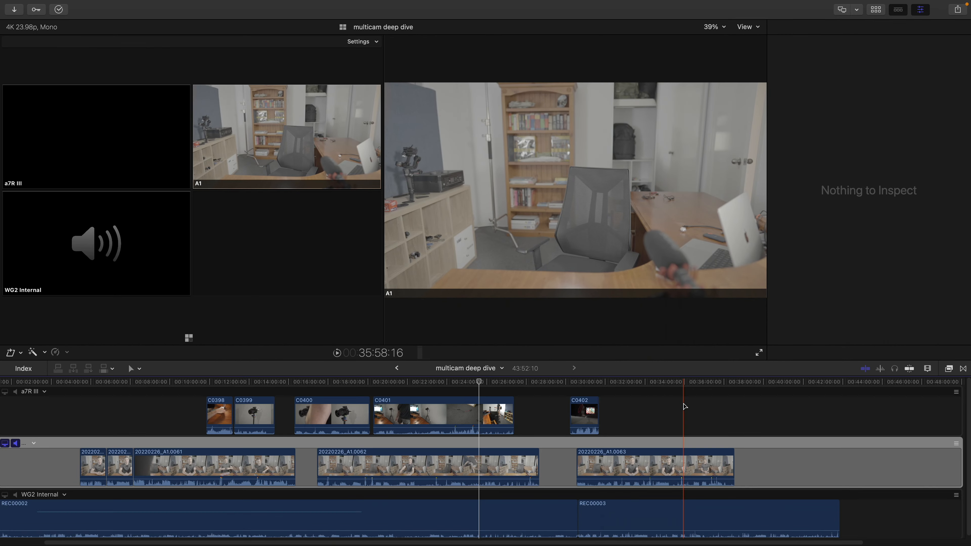
key(super+bracketleft)
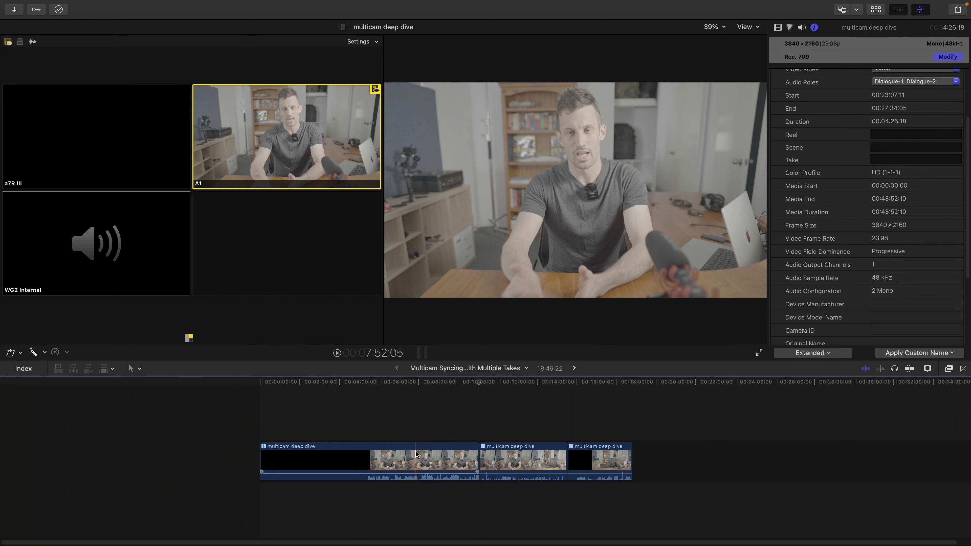
Reopen the multicam deep dive angles and give the timeline more vertical space.
key(super+bracketright)
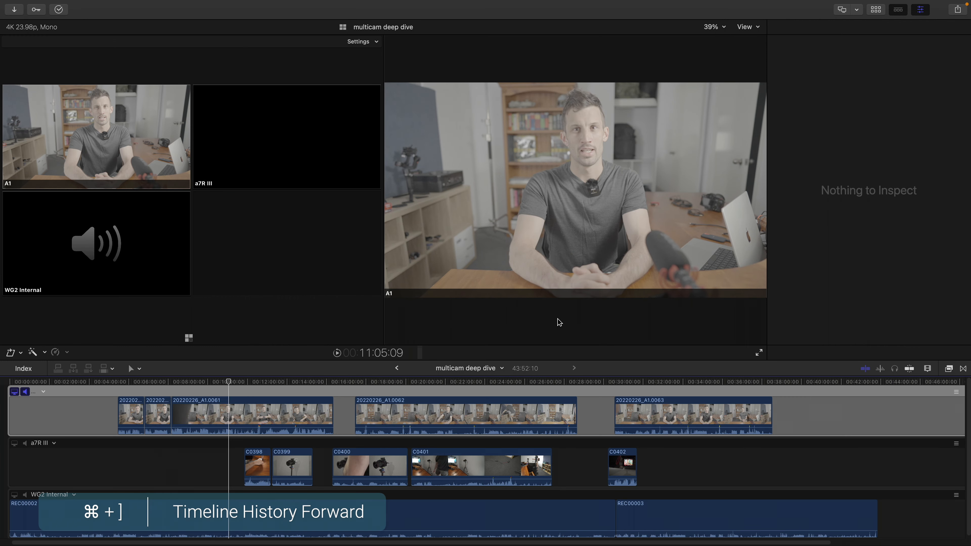
drag(592, 360, 594, 231)
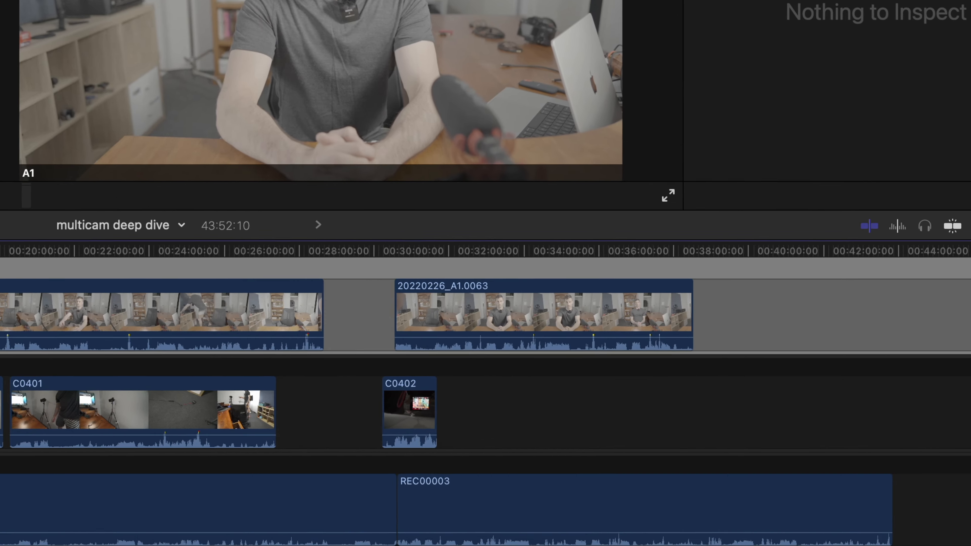
click(928, 239)
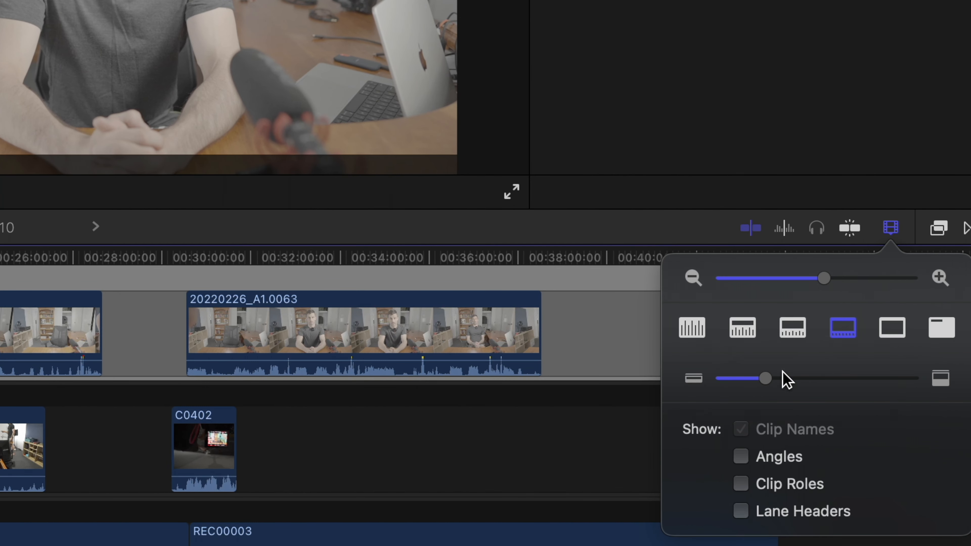
mouse_move(767, 380)
mouse_down()
mouse_move(830, 384)
mouse_move(767, 385)
mouse_up()
click(609, 535)
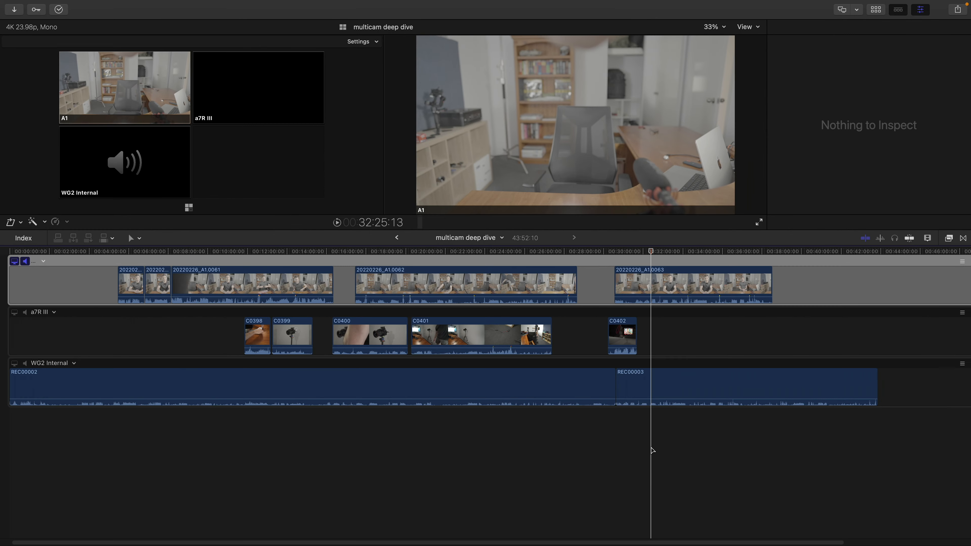
Increase the clip height in the timeline and raise the volume of REC00003 in the WG2 Internal angle.
key(shift+Right)
key(shift+super+plus)
key(shift+super+plus)
key(shift+super+plus)
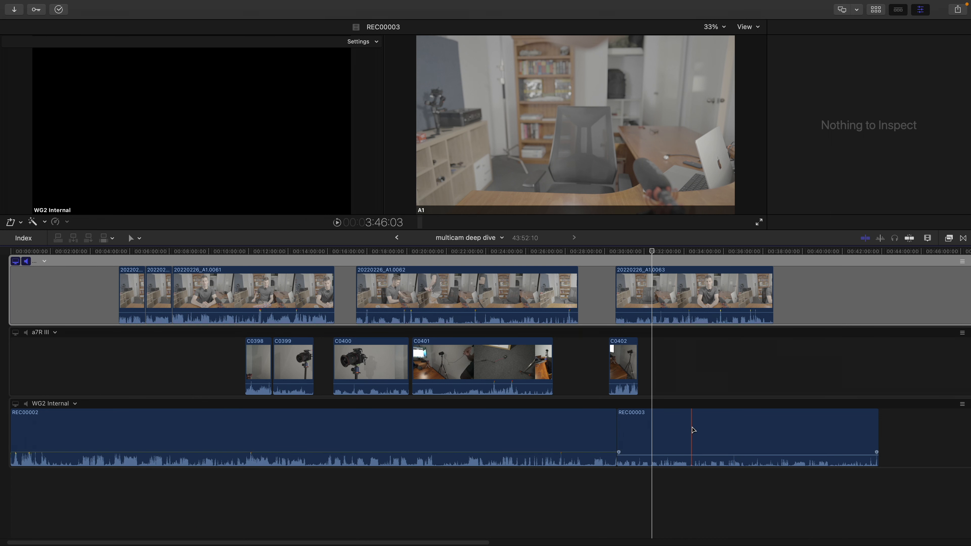
drag(693, 456, 698, 421)
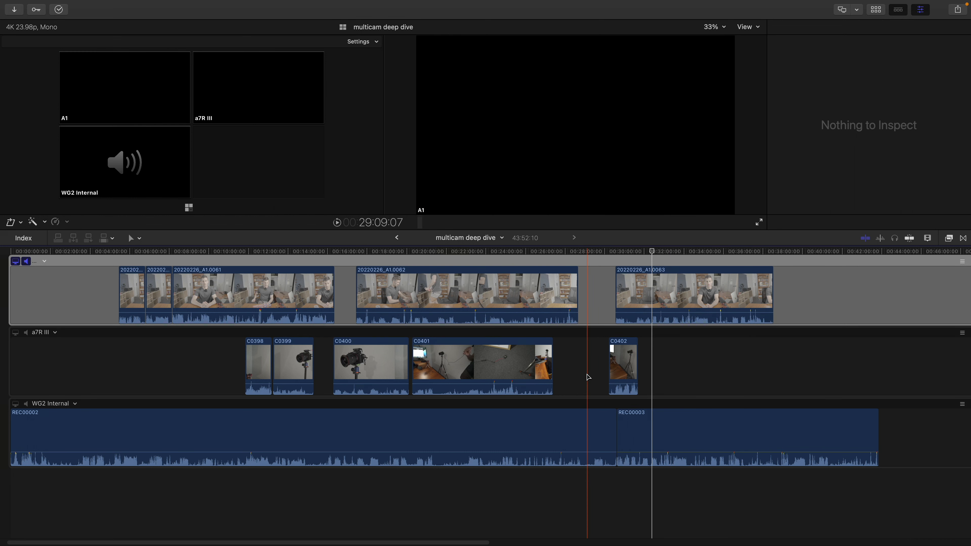
Try the different clip appearances for the multicam timeline, finishing with waveforms only.
mouse_move(891, 305)
mouse_down()
mouse_move(915, 306)
mouse_move(901, 308)
mouse_up()
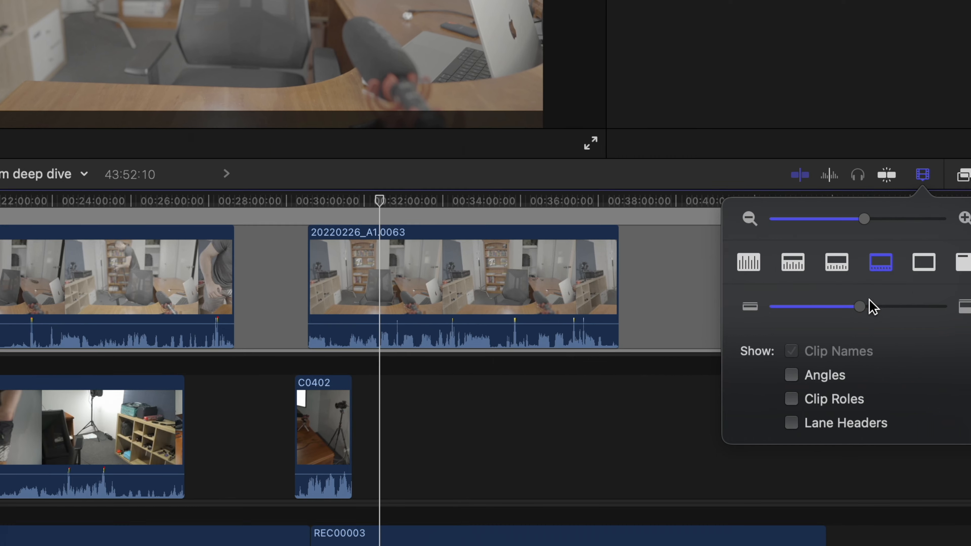
click(925, 263)
click(952, 259)
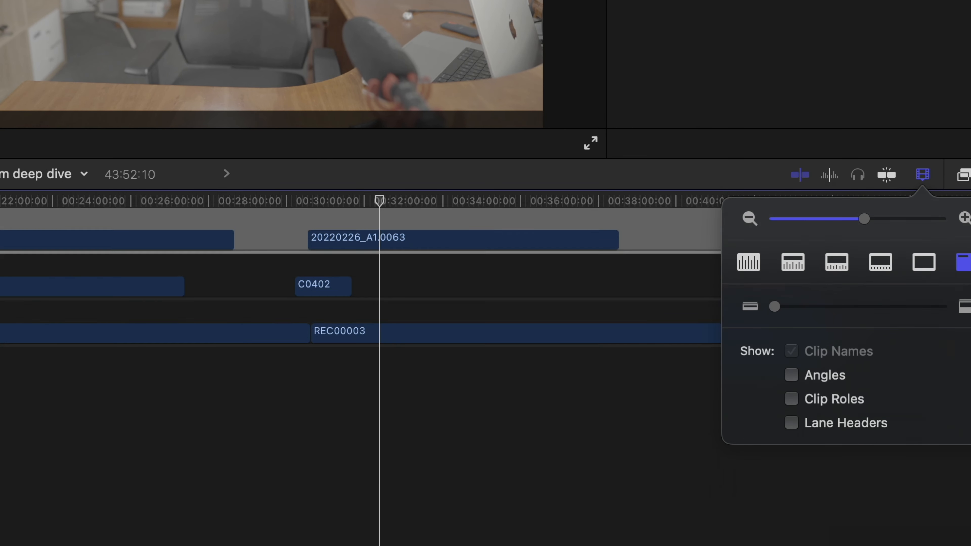
click(883, 264)
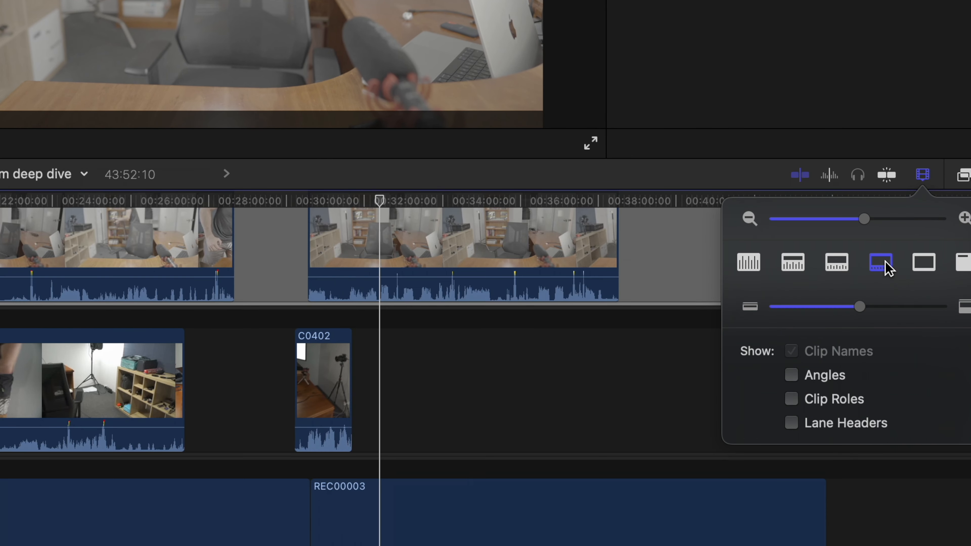
click(842, 268)
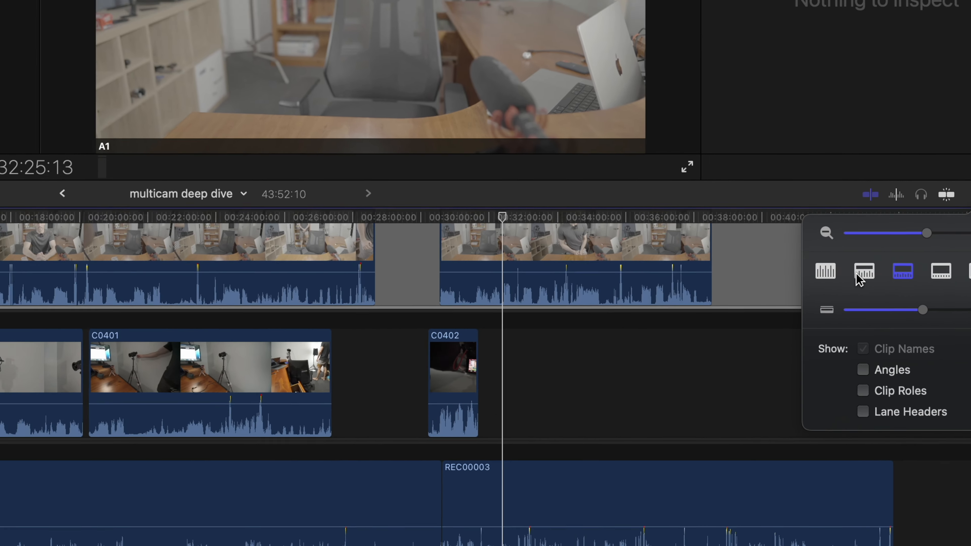
click(860, 279)
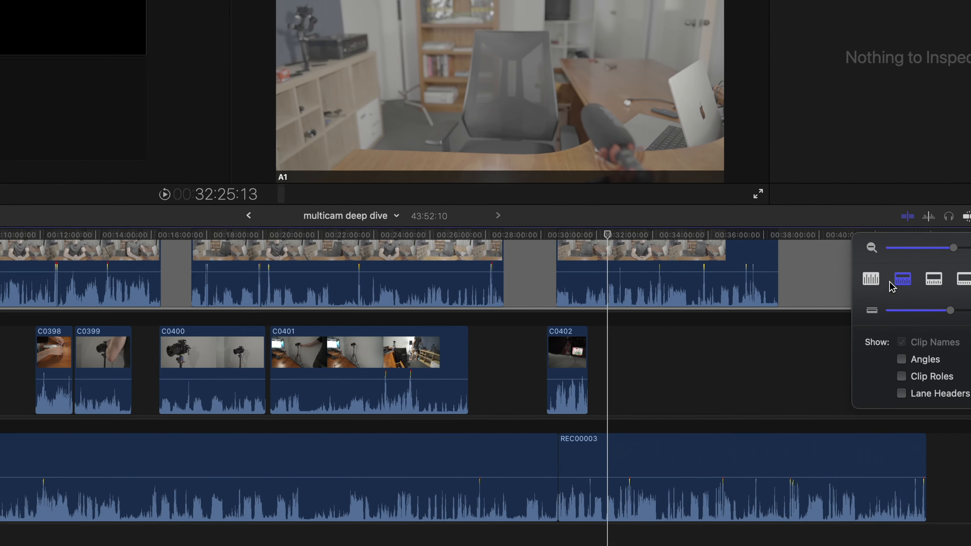
click(826, 282)
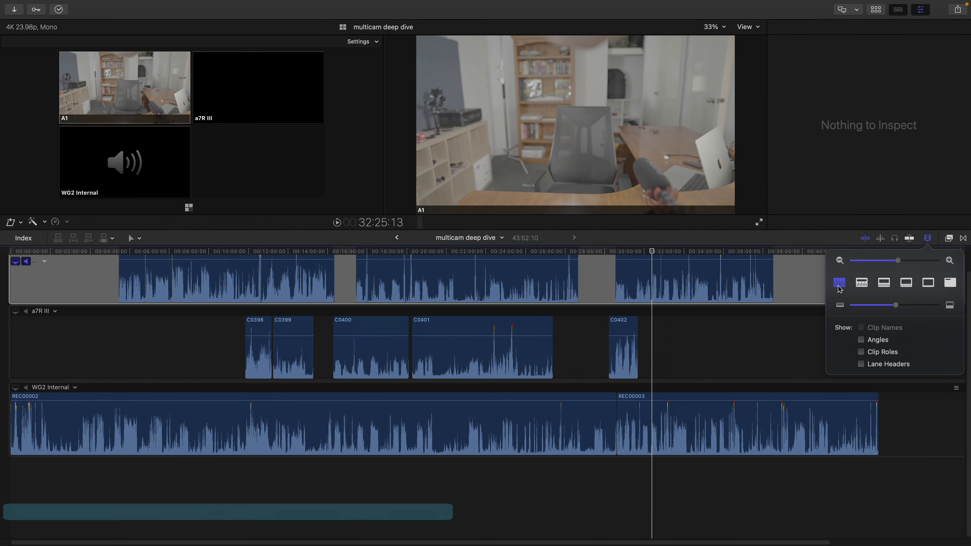
key(ctrl+alt+1)
click(788, 343)
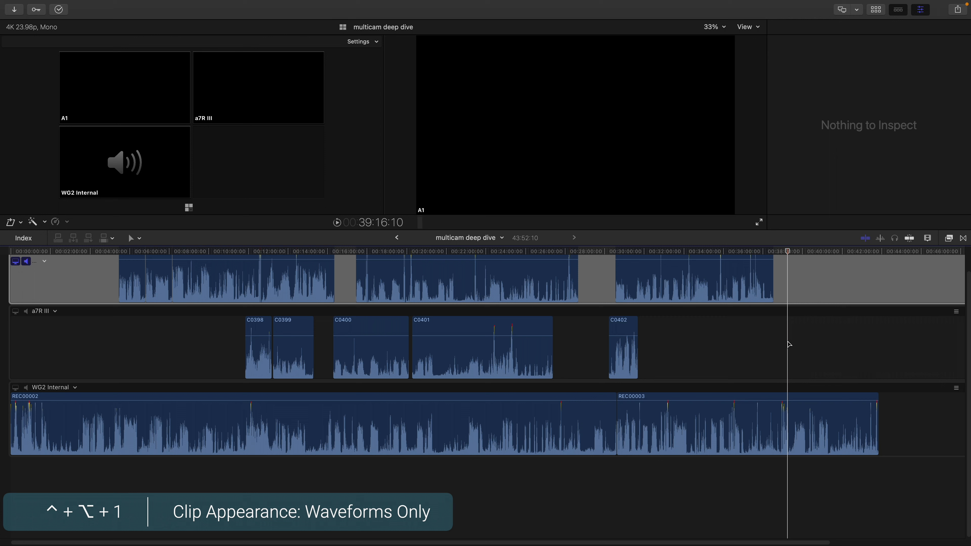
Cycle the clip appearance through filmstrip, label-only and waveform views, and settle on waveforms and filmstrips.
key(ctrl+alt+2)
key(ctrl+alt+3)
key(ctrl+alt+4)
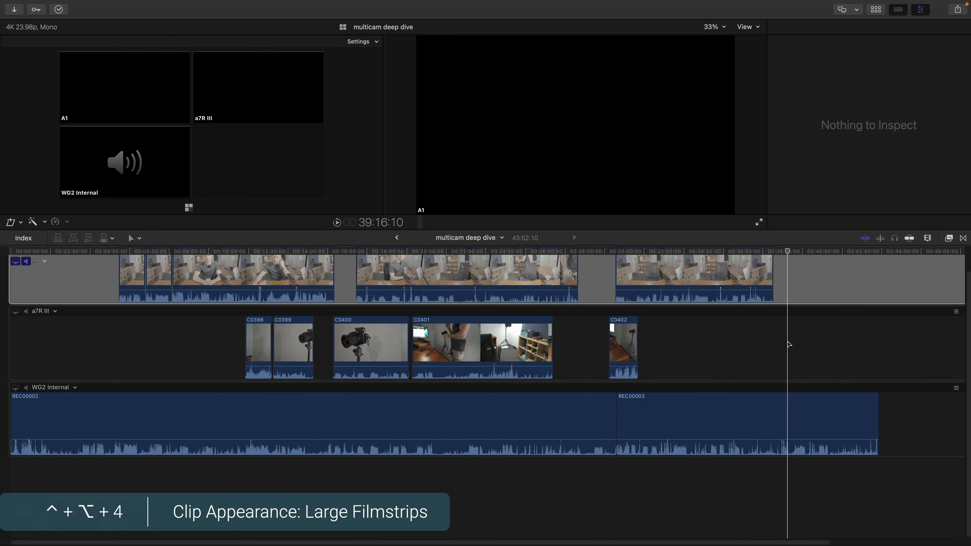
key(ctrl+alt+5)
key(ctrl+alt+6)
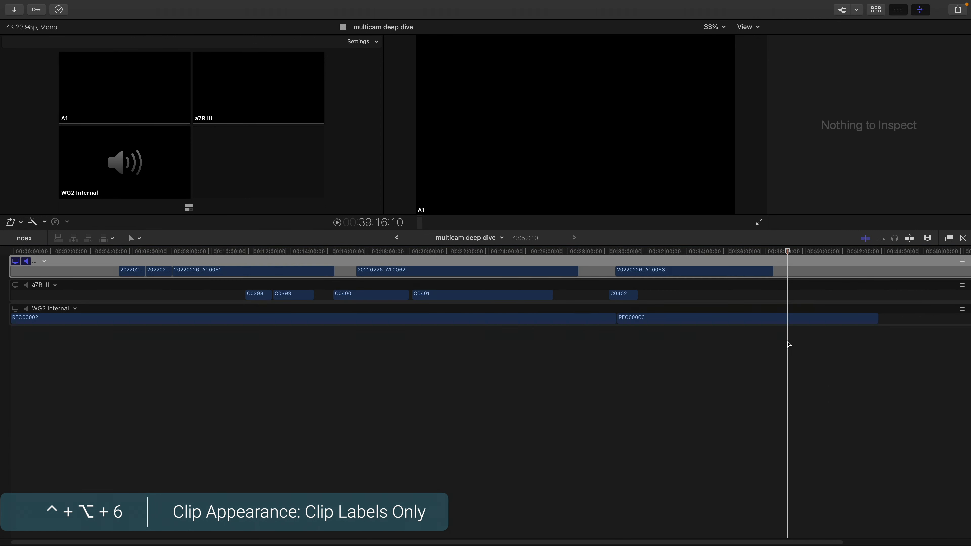
key(ctrl+alt+5)
key(ctrl+alt+4)
key(ctrl+alt+3)
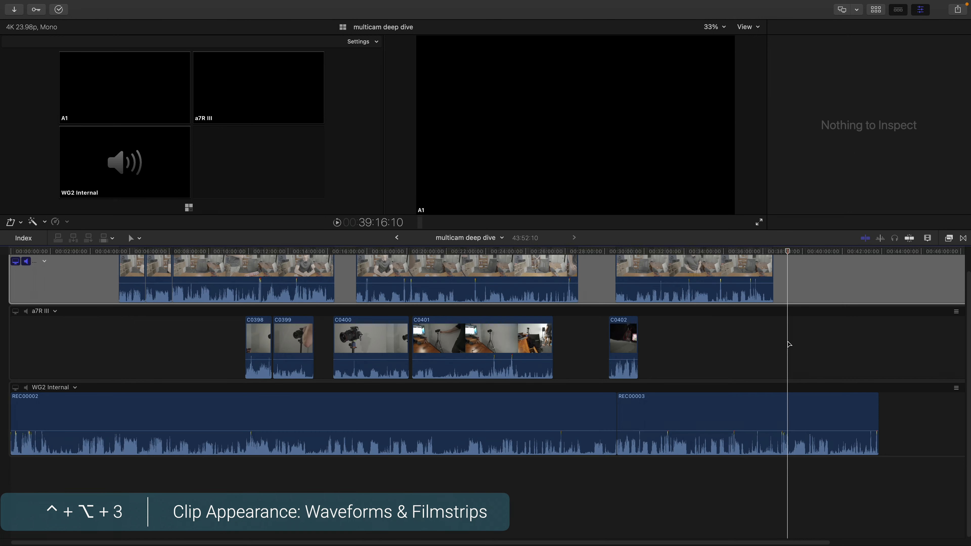
key(ctrl+alt+2)
key(ctrl+alt+1)
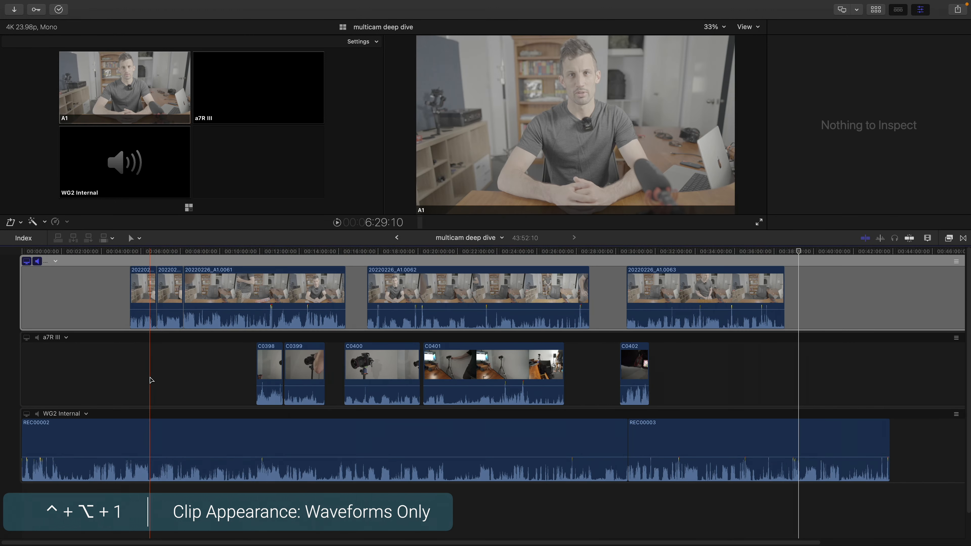
key(ctrl+alt+4)
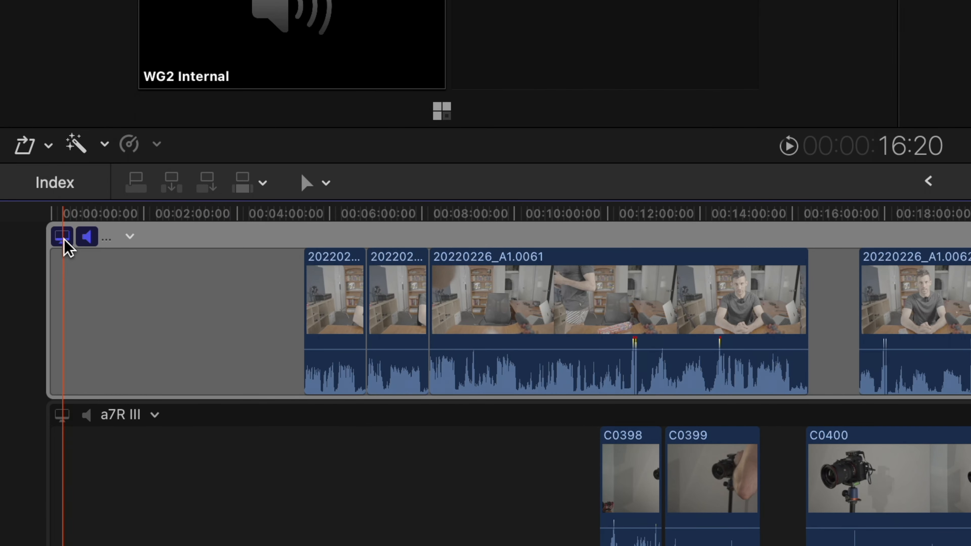
Switch the video monitoring angle to a7R III, to WG2 Internal, and back to A1.
click(62, 415)
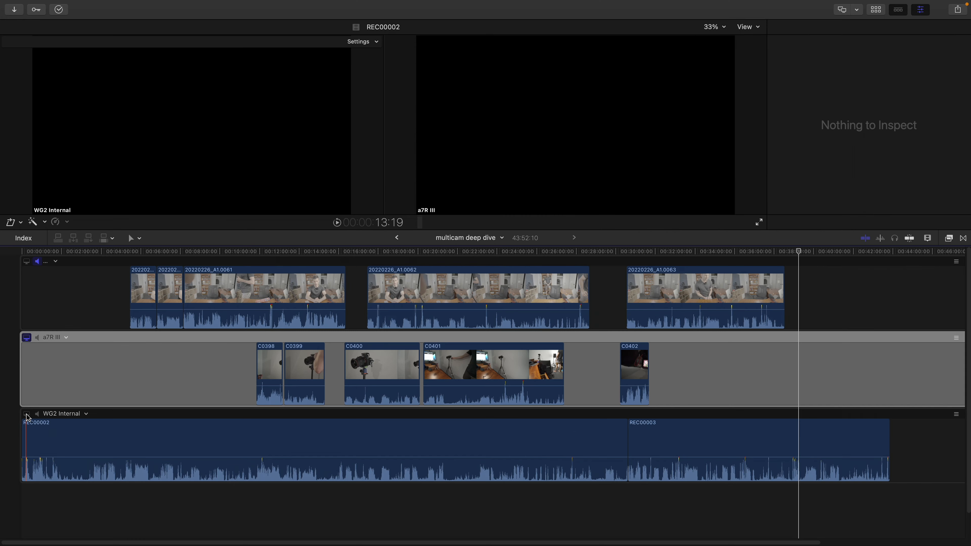
click(26, 414)
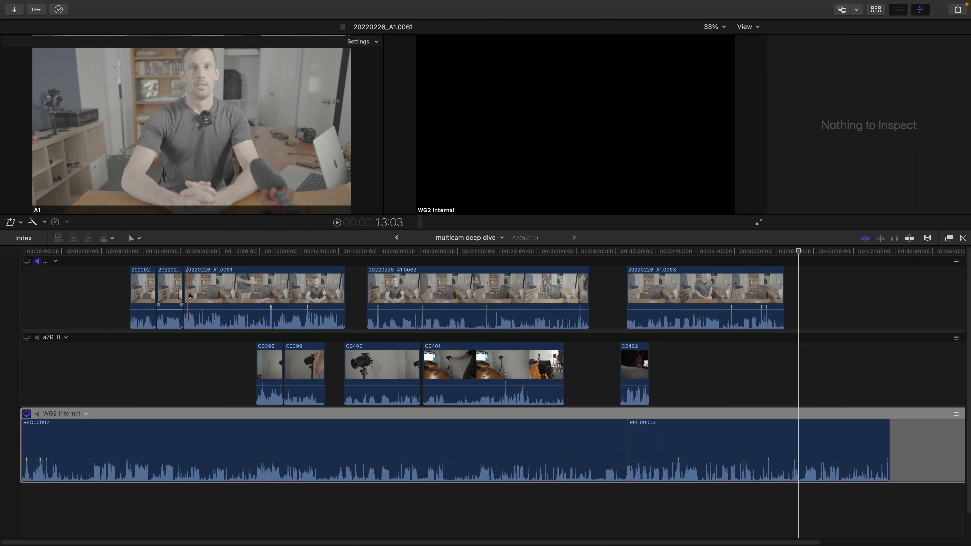
key(shift+v)
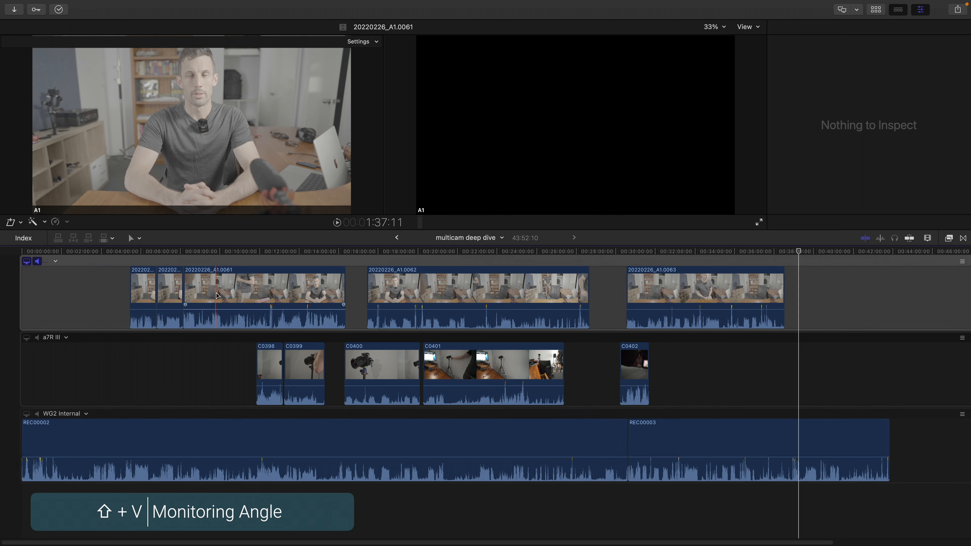
key(shift+v)
key(shift+v)
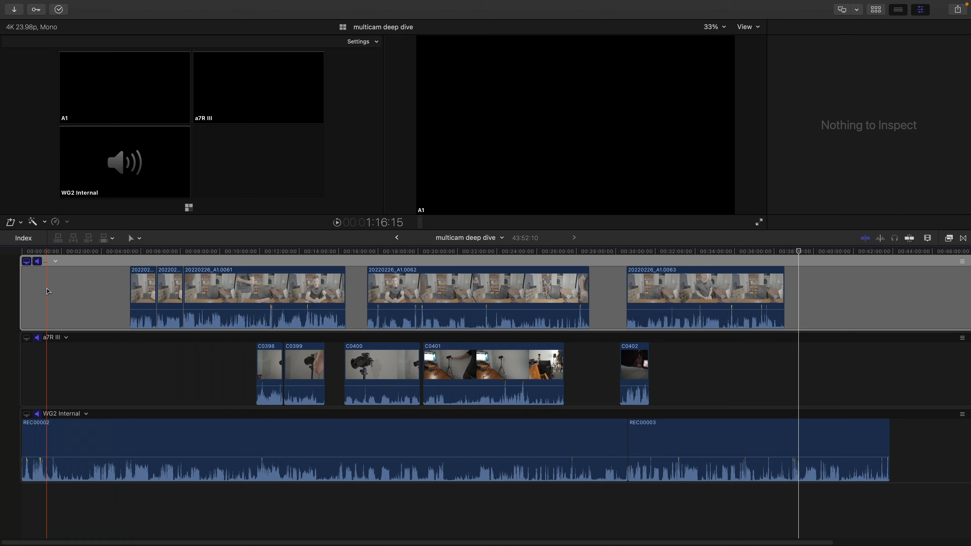
Turn off audio monitoring for the A1 and a7R III angles.
key(shift+a)
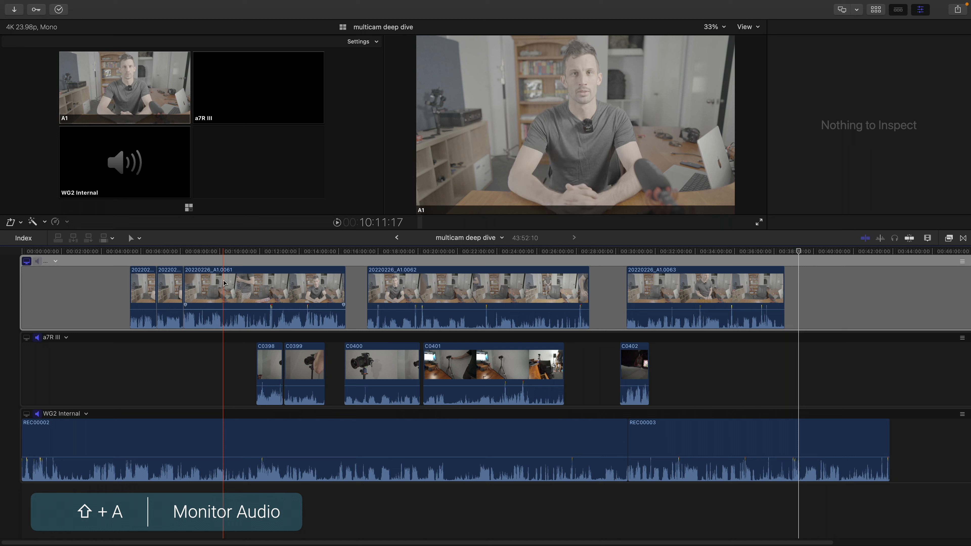
key(shift+a)
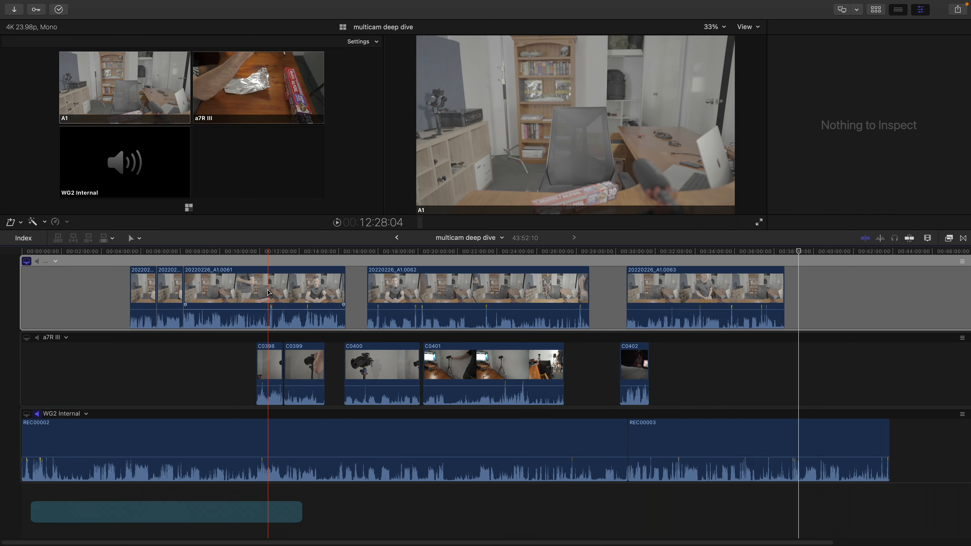
Return the playhead to the start of the multicam timeline and hide the angle viewer.
key(shift+a)
key(Home)
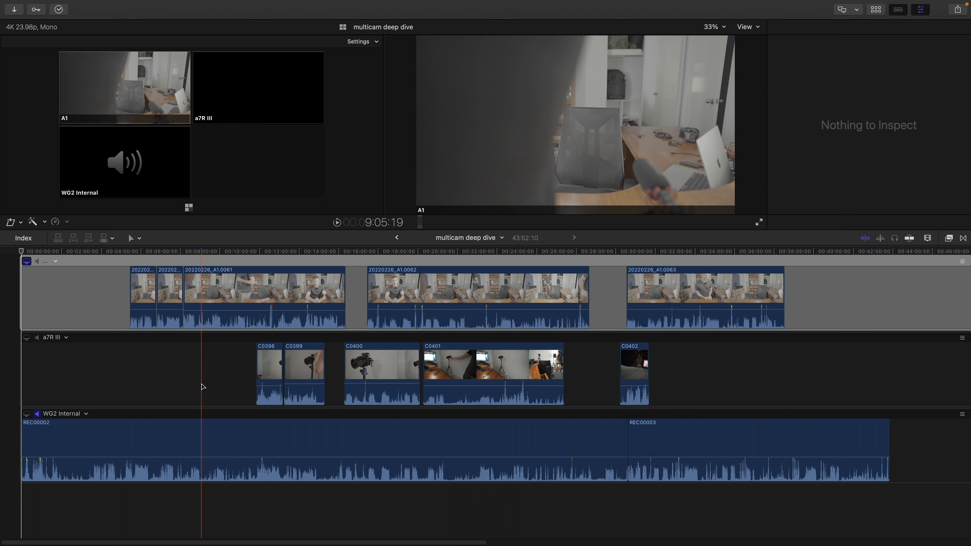
key(shift+super+7)
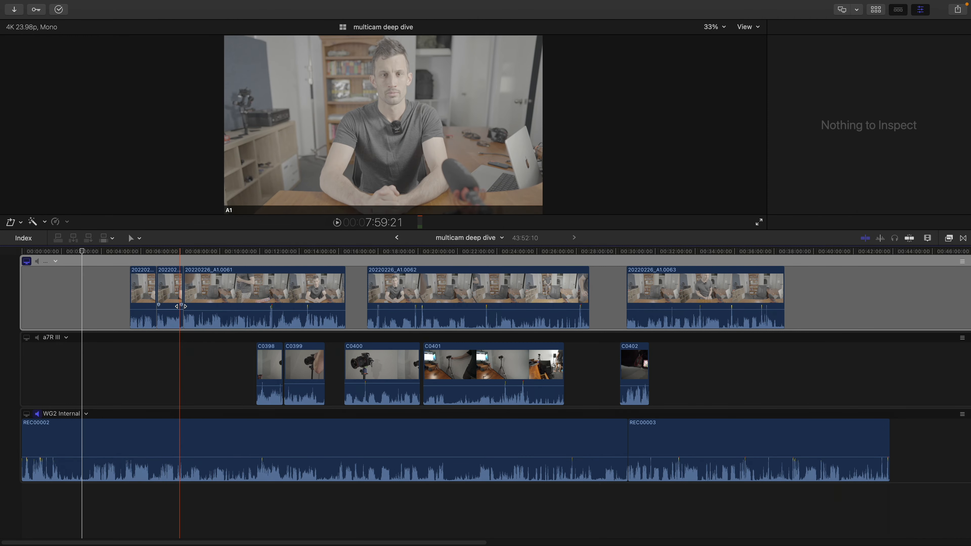
Place the playhead in clip 20220226_A1.0061 and try to sync the whole a7R III angle to the A1 monitoring angle.
alt+click(280, 286)
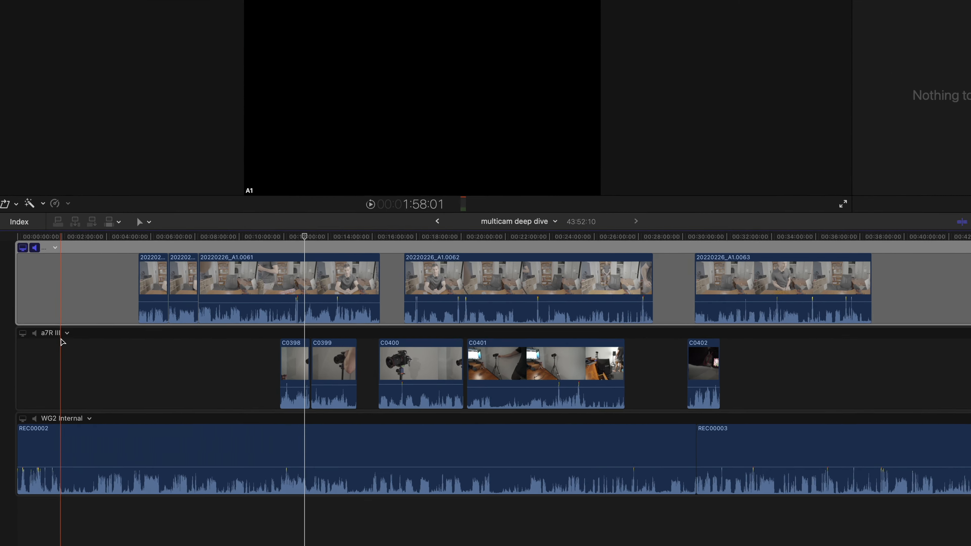
click(66, 338)
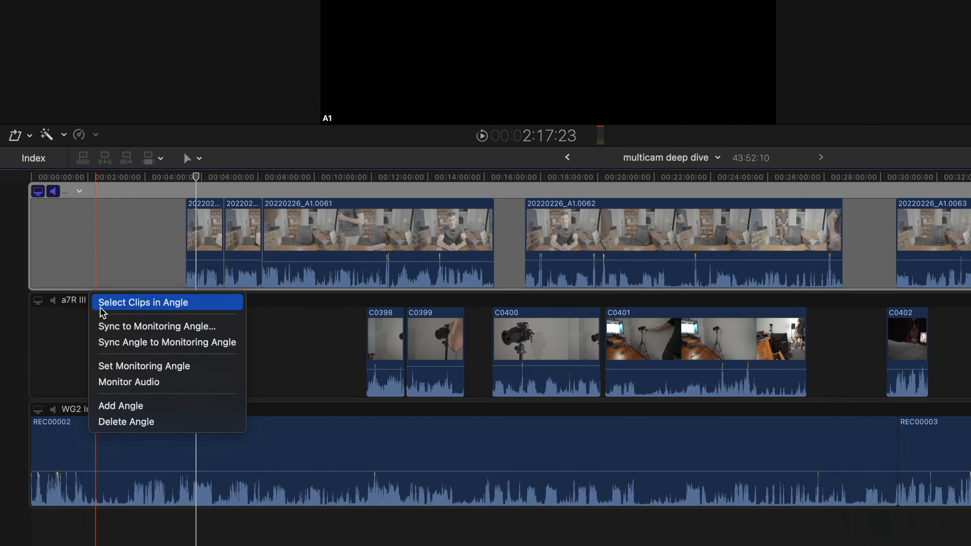
click(122, 343)
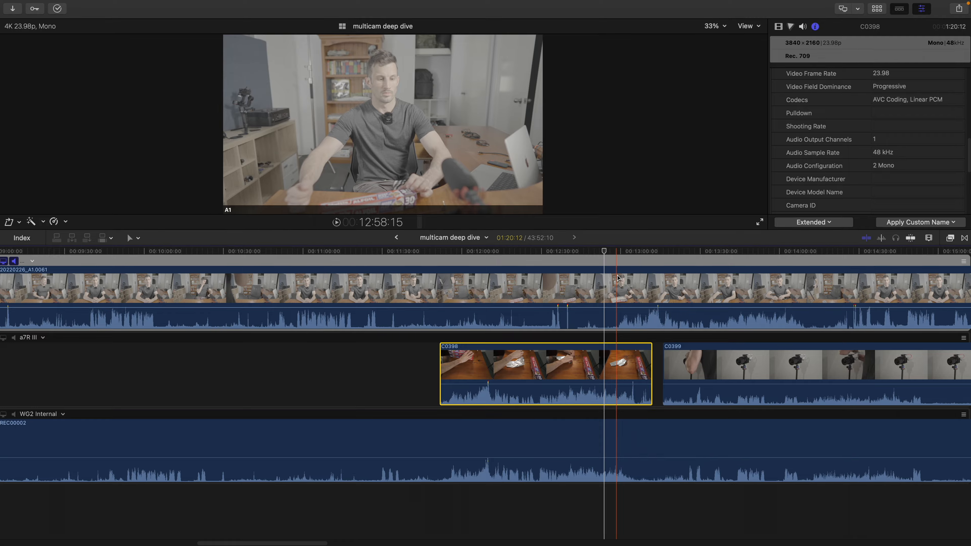
Manually sync the a7R III angle to the A1 monitoring angle by matching a foil-box frame in clip C0398 to the playhead.
click(641, 291)
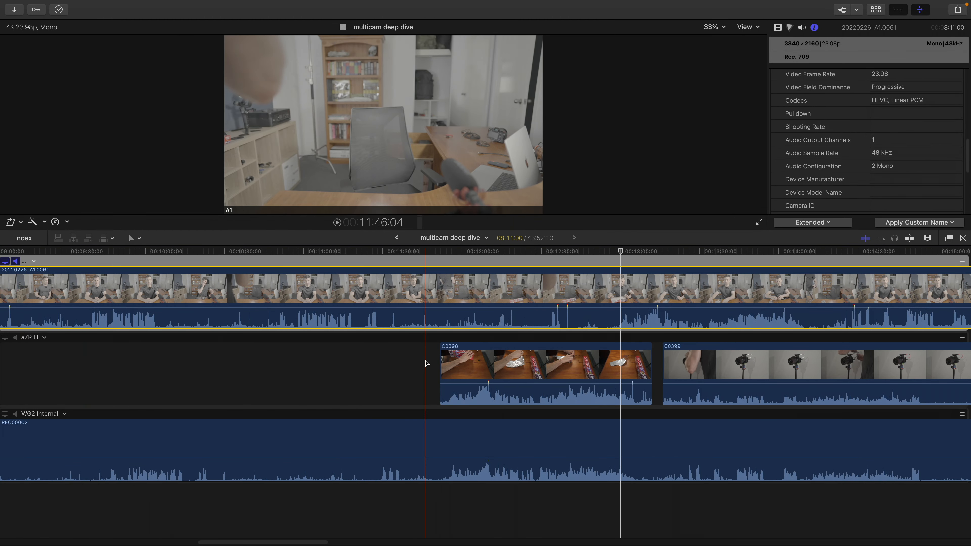
click(515, 369)
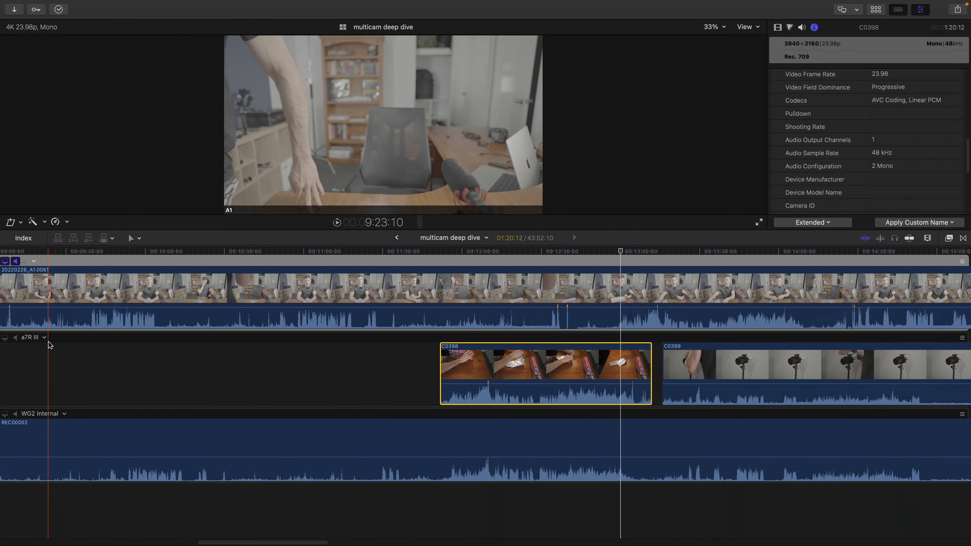
right_click(45, 335)
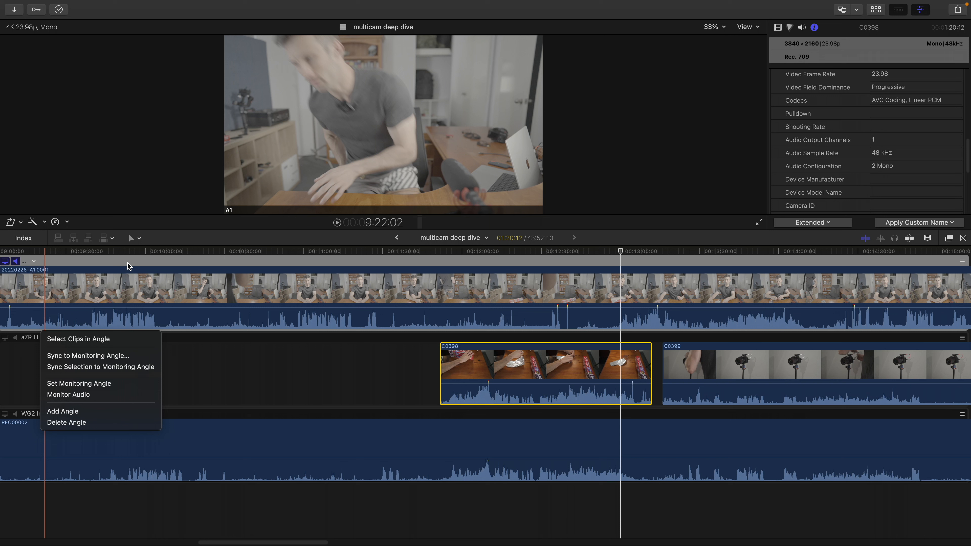
click(107, 357)
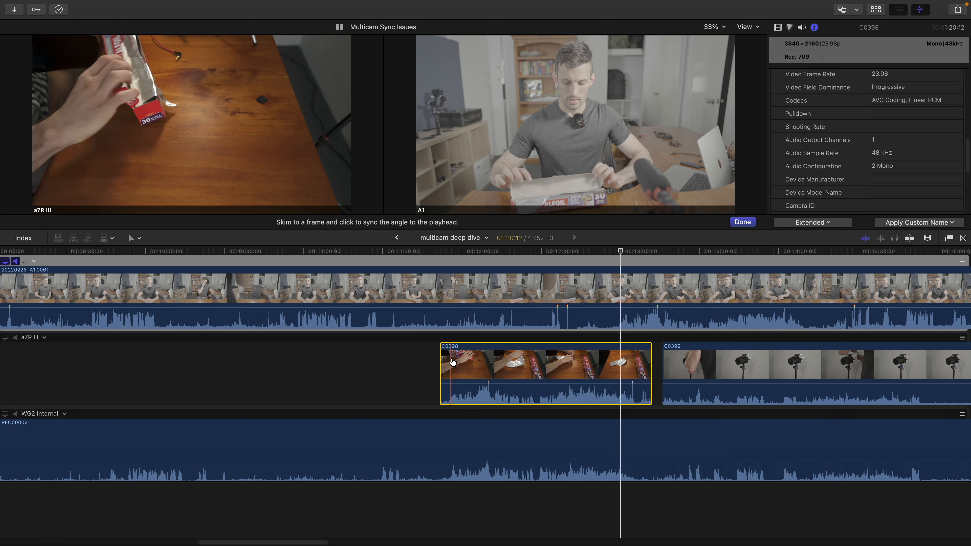
click(452, 361)
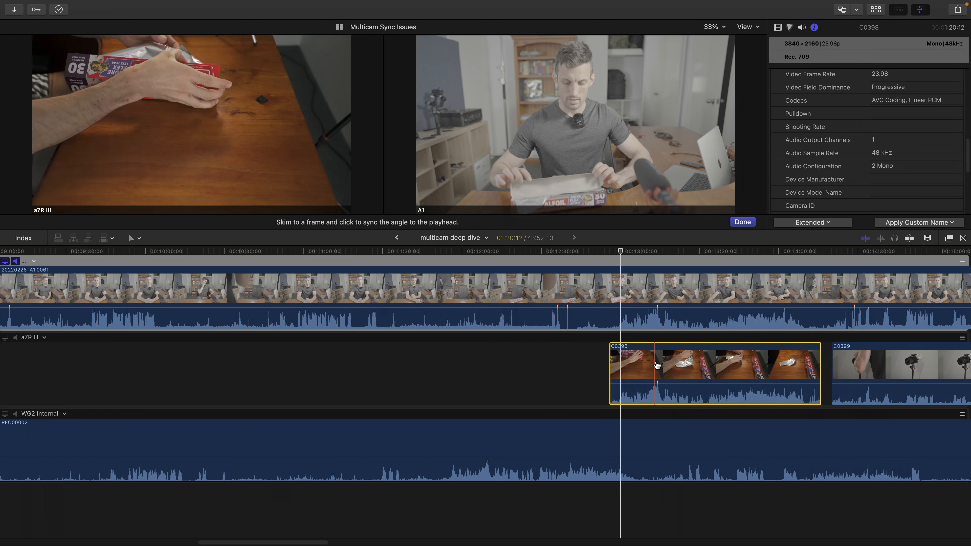
click(739, 223)
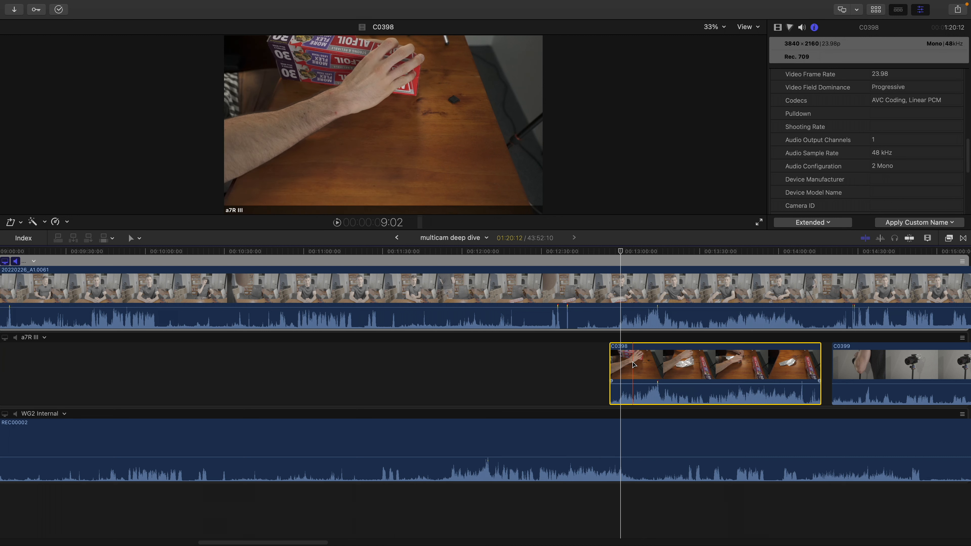
Play around the playhead while toggling audio monitoring of the a7R III and A1 angles to check their sync.
key(shift+question)
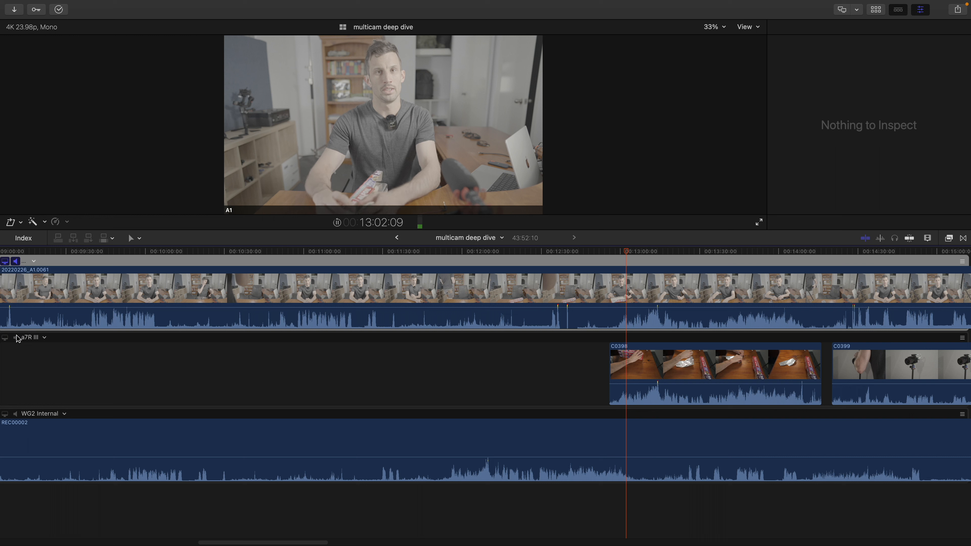
click(15, 337)
key(space)
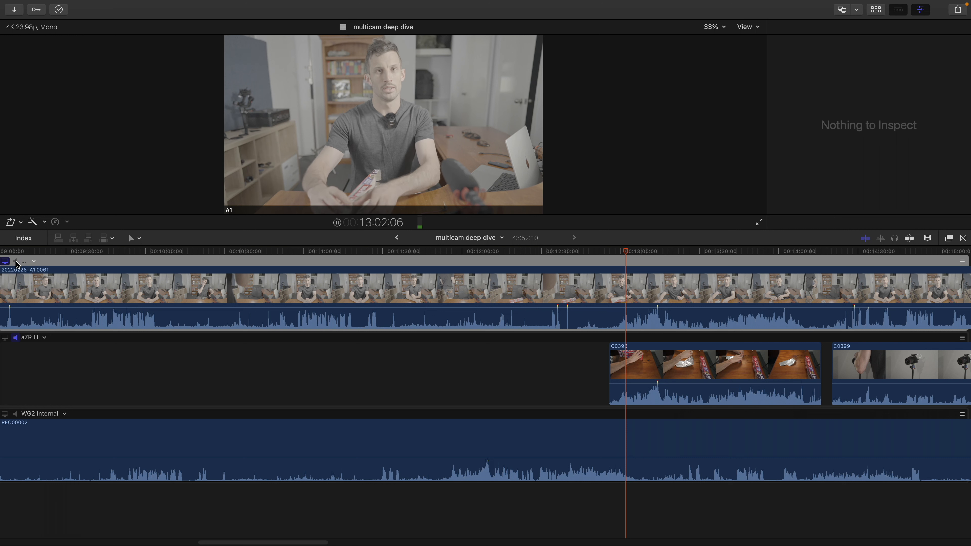
click(16, 261)
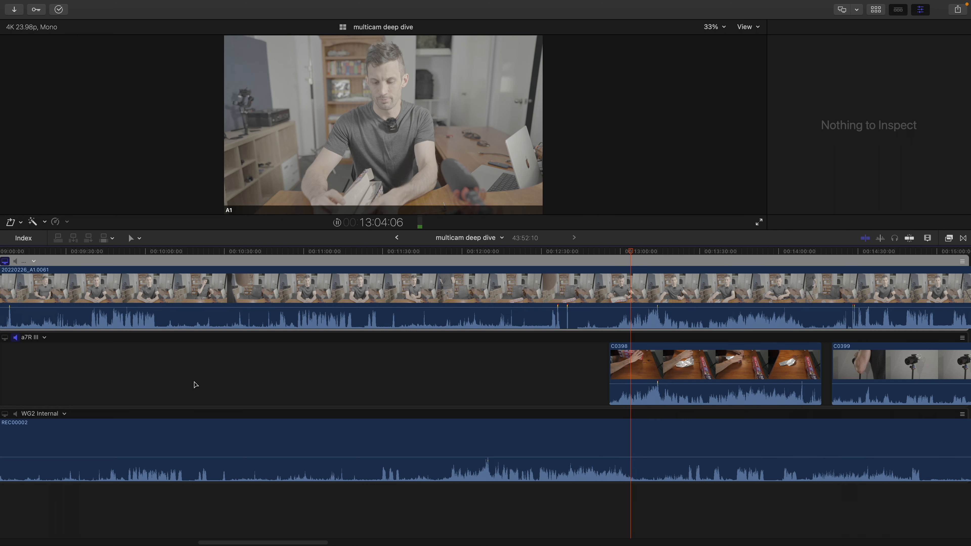
Nudge clip C0398 later frame by frame, checking its sync by toggling a7R III and A1 audio monitoring during playback.
key(super+equal)
key(super+equal)
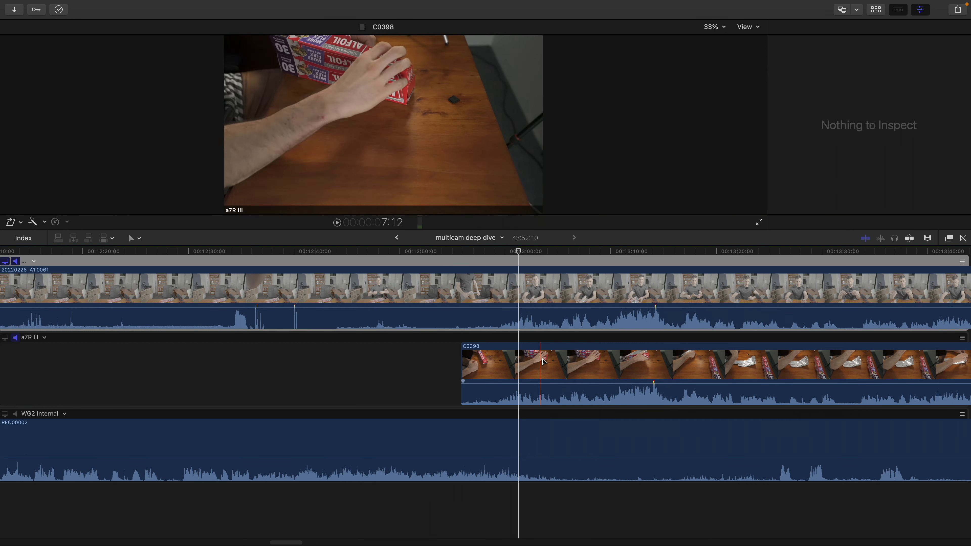
click(577, 361)
key(period)
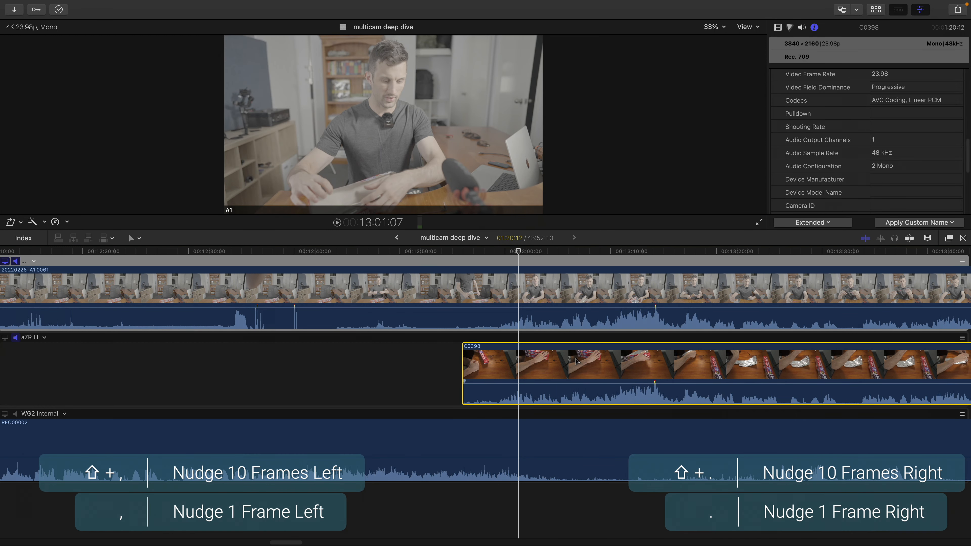
key(period)
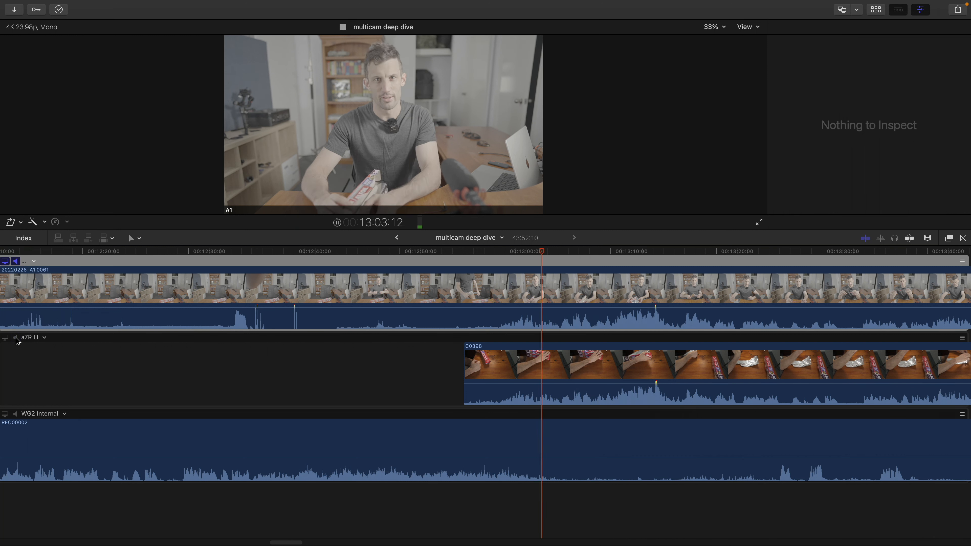
click(16, 338)
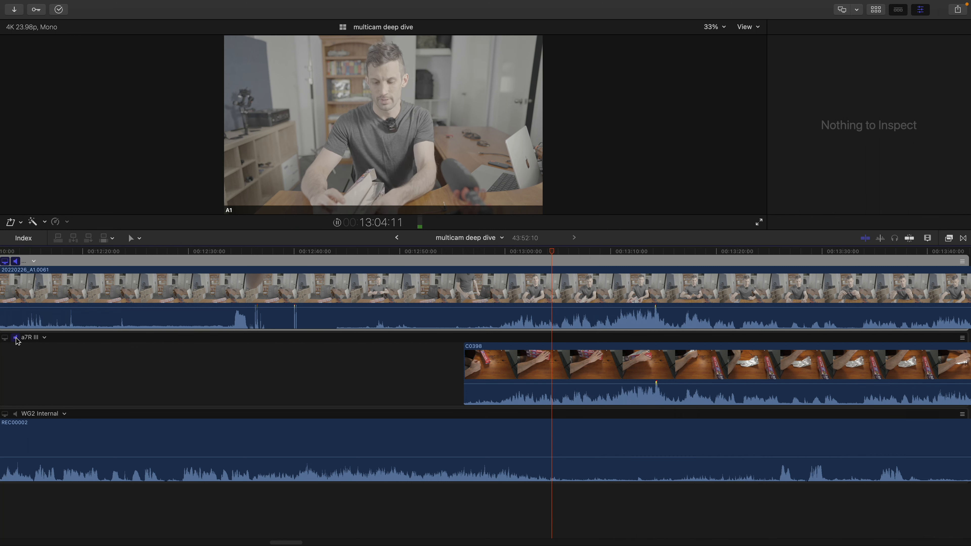
click(16, 262)
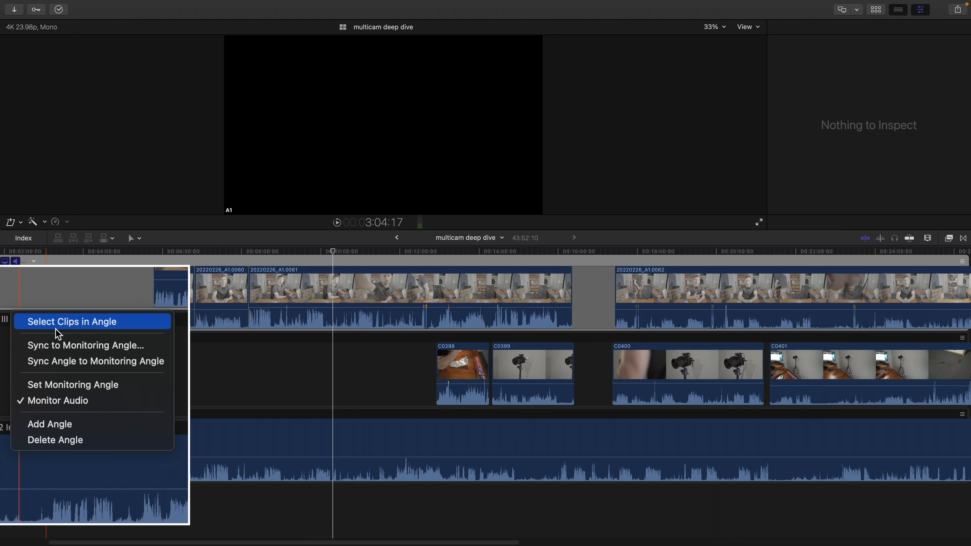
Sync the a7R III angle to the A1 angle once more, and make WG2 Internal the video monitoring angle.
click(62, 366)
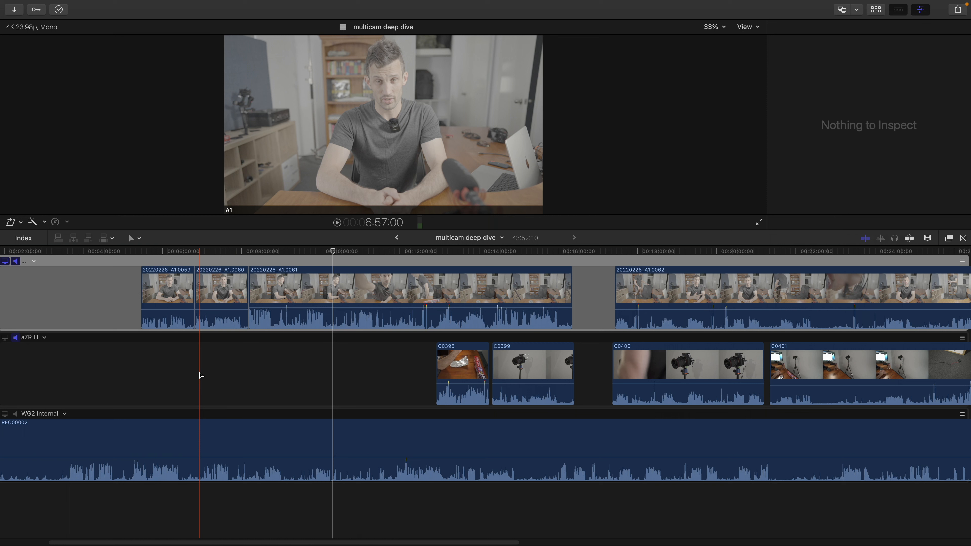
click(134, 439)
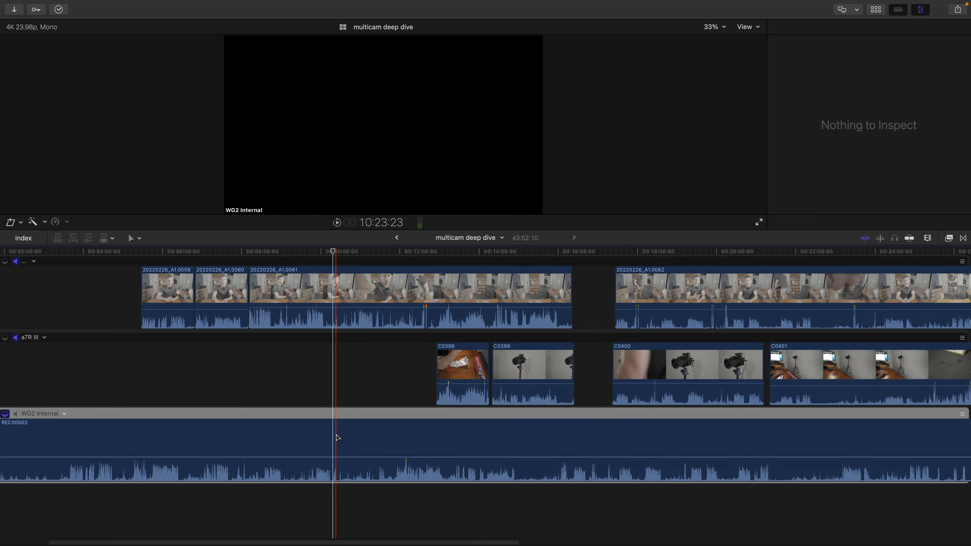
scroll(337, 437, right, 15)
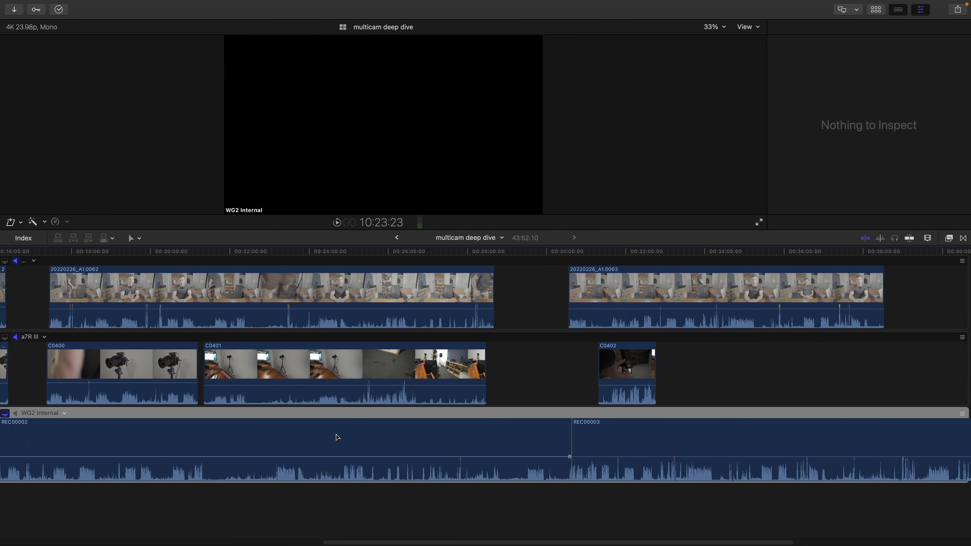
key(shift+z)
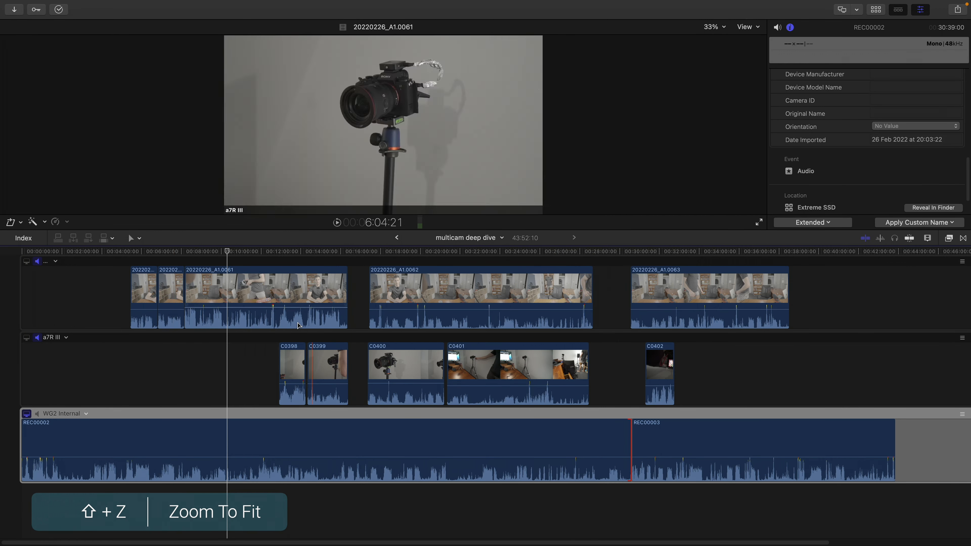
Select all five clips in the A1 angle and sync the selection to the WG2 Internal monitoring angle.
click(144, 299)
shift+click(776, 292)
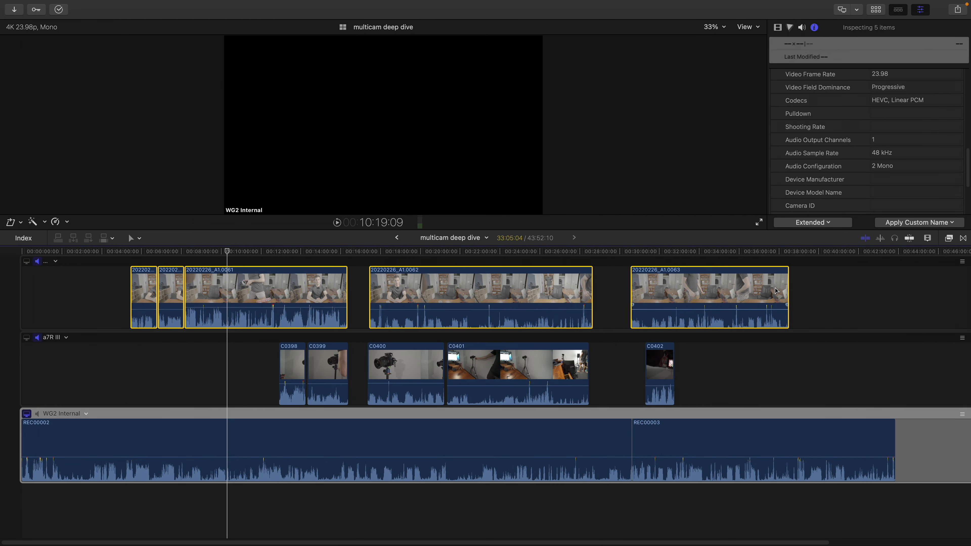
click(55, 261)
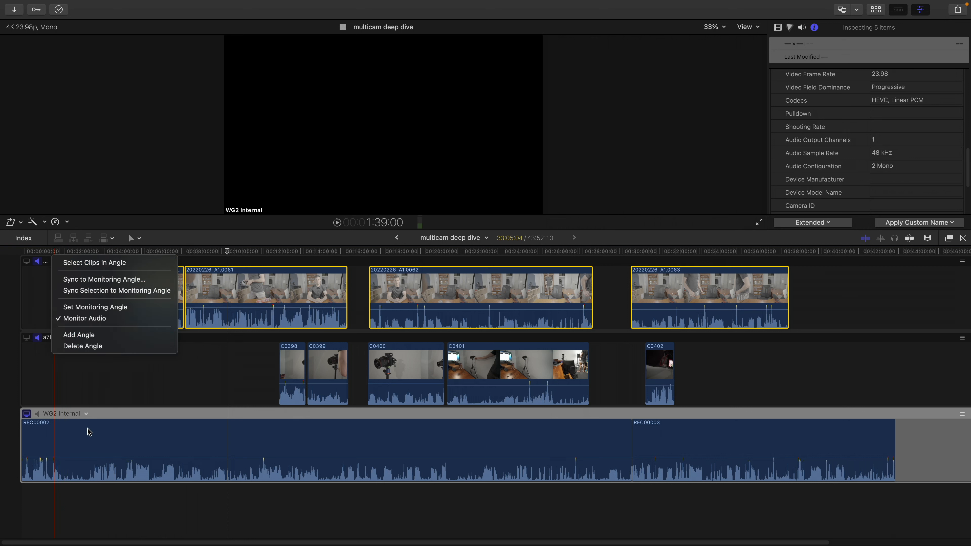
click(116, 292)
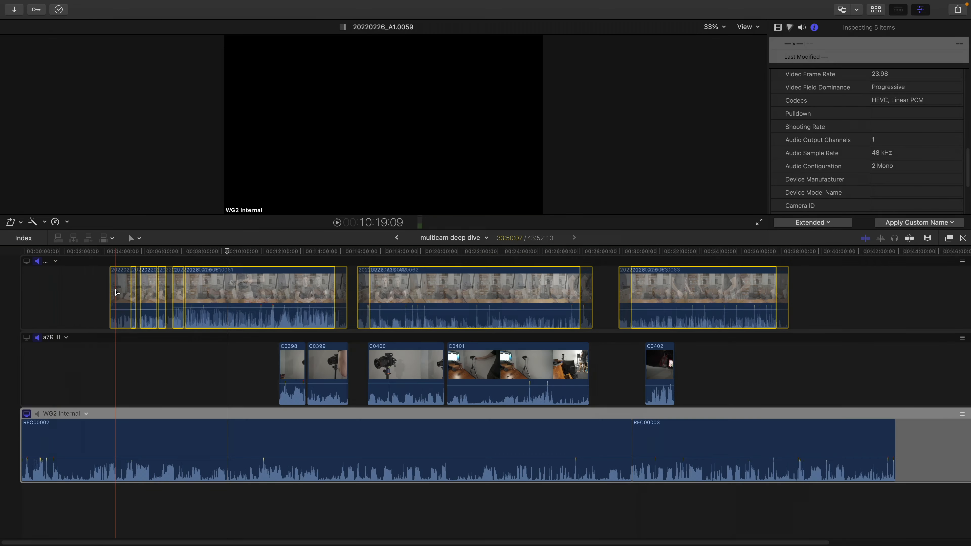
Play around the playhead in the first A1 clip with WG2 Internal audio monitored, toggling A1 audio to check the sync.
click(27, 437)
key(shift+question)
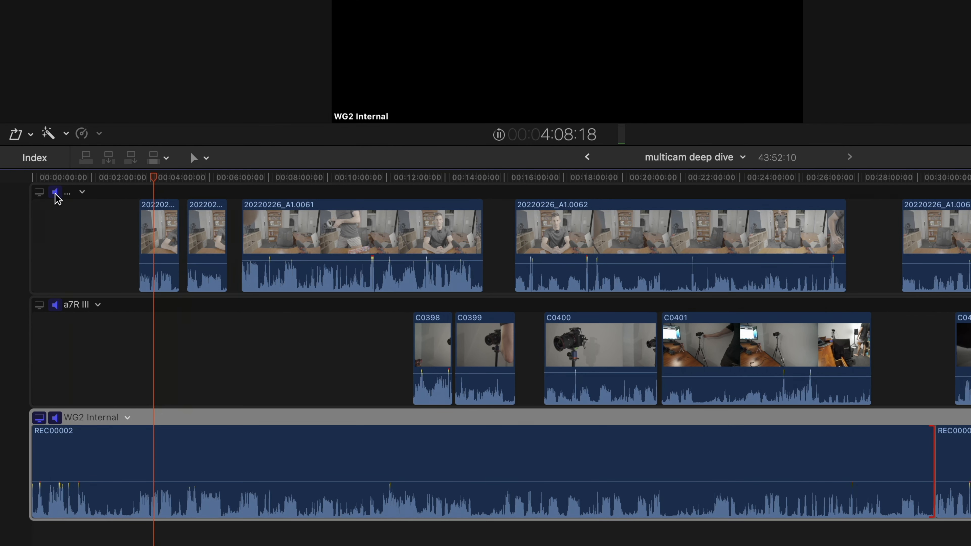
click(56, 193)
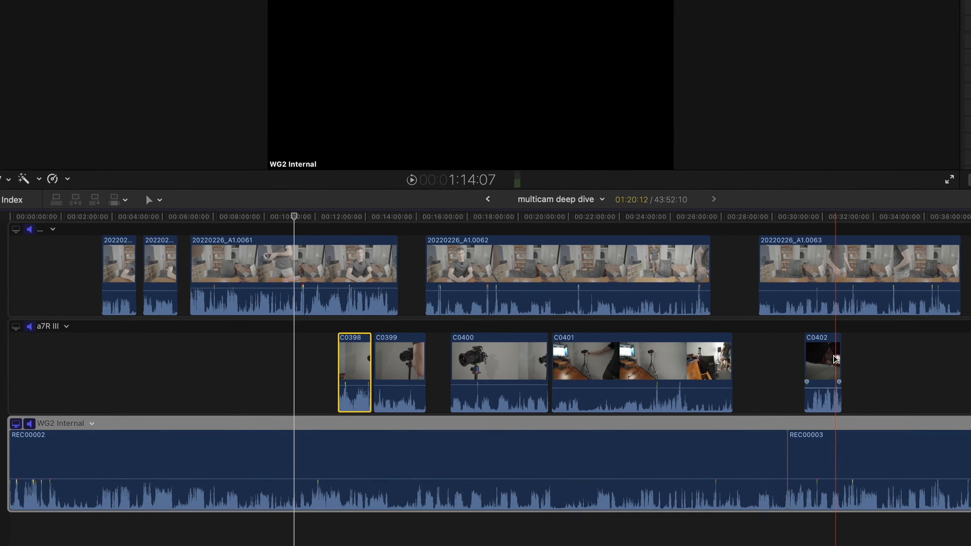
Sync the a7R III clips C0398 through C0402 to the WG2 Internal monitoring angle, and toggle WG2 Internal audio to check the result.
shift+click(965, 346)
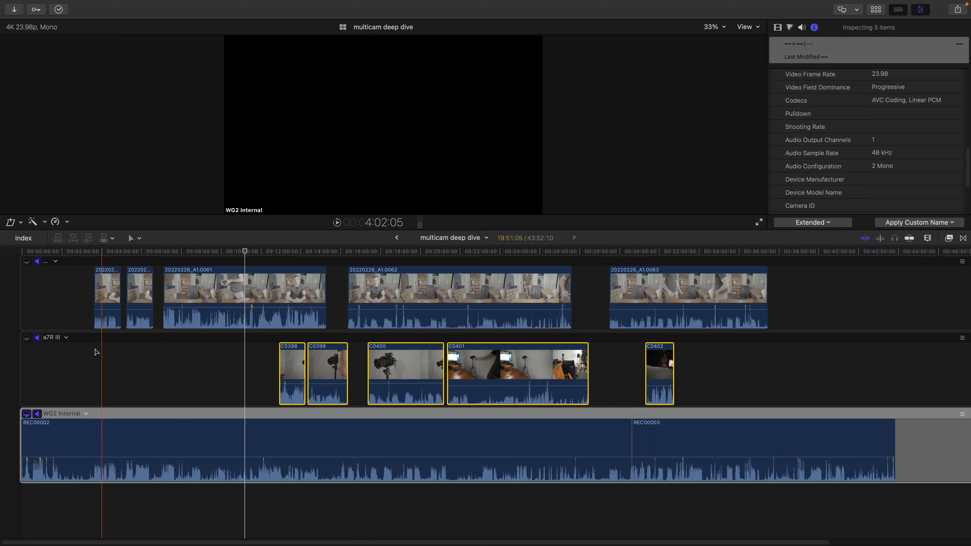
click(65, 337)
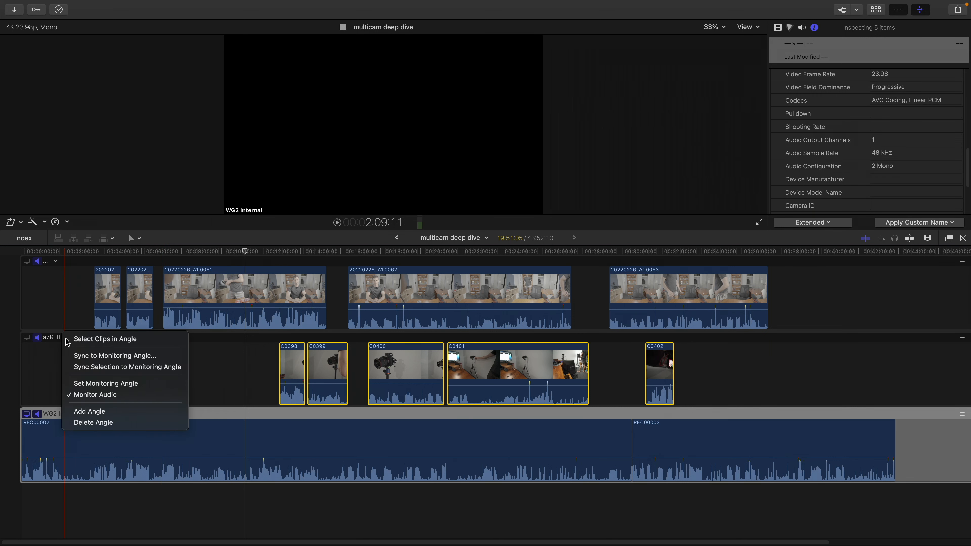
click(90, 367)
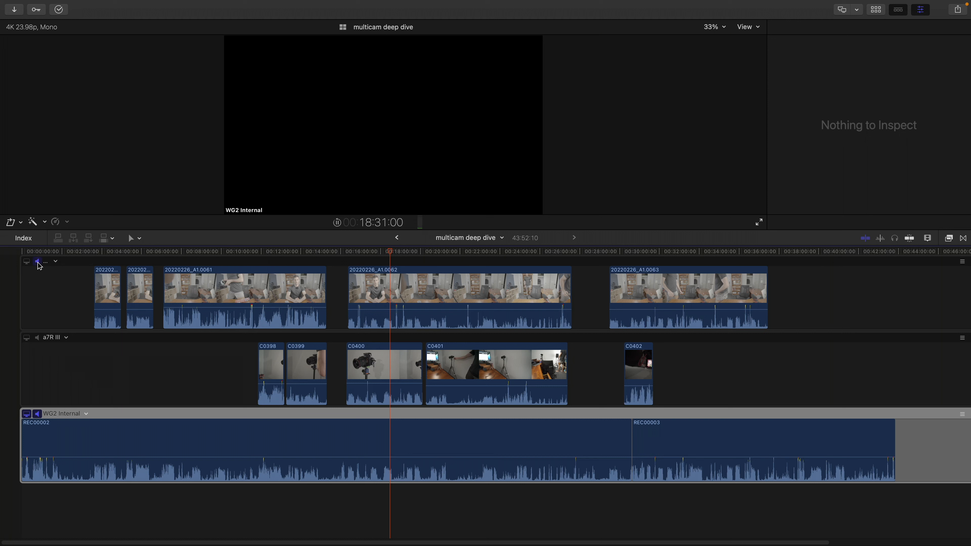
click(37, 414)
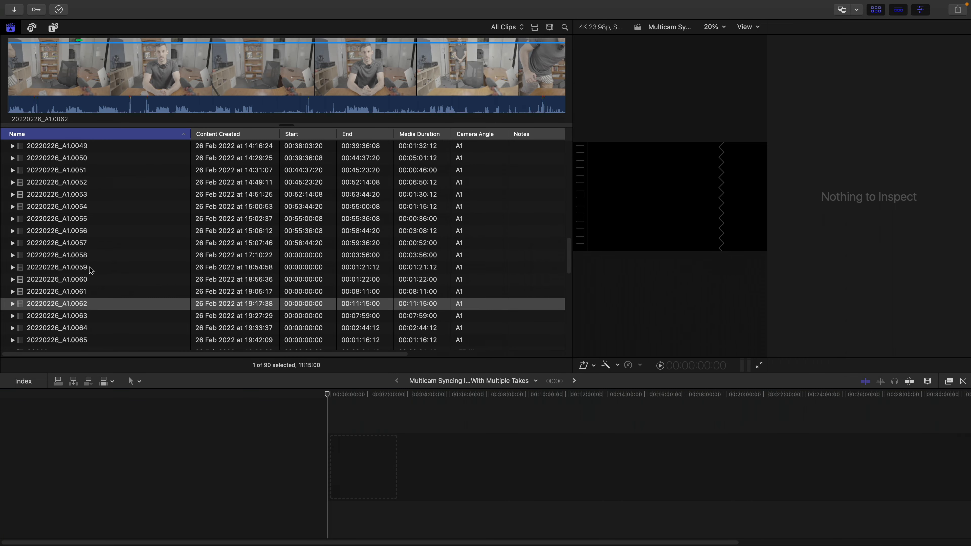
Select clip 20220226_A1.0059 in the browser and mark the start and end of a range within it.
click(91, 270)
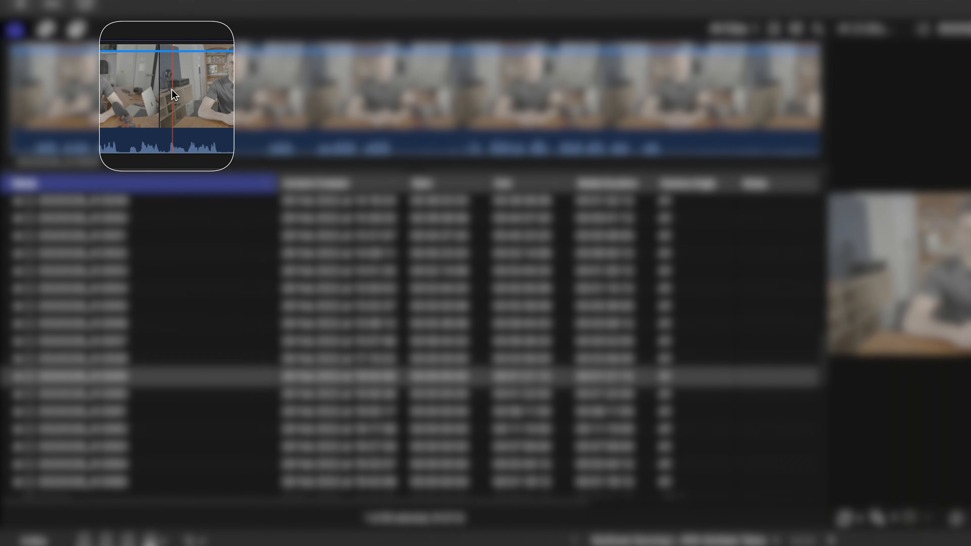
key(i)
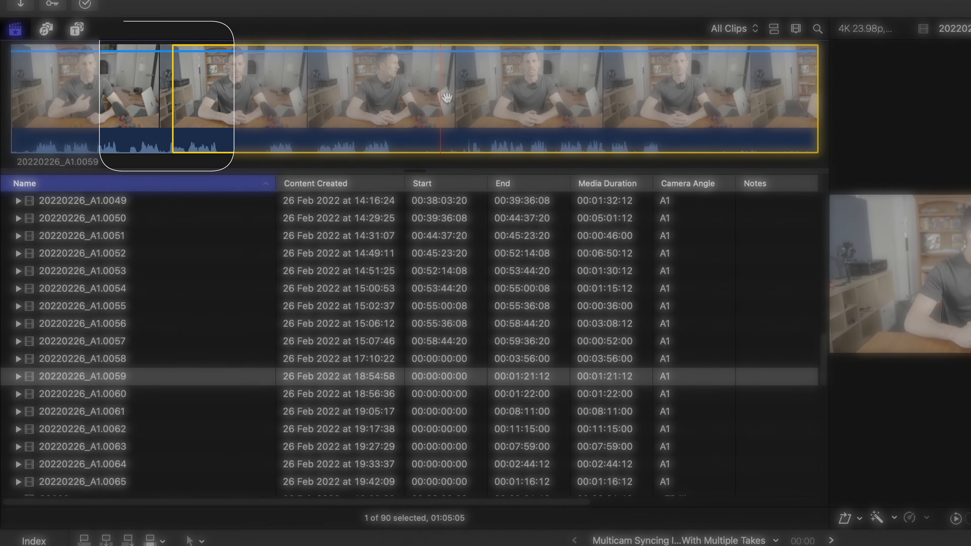
key(o)
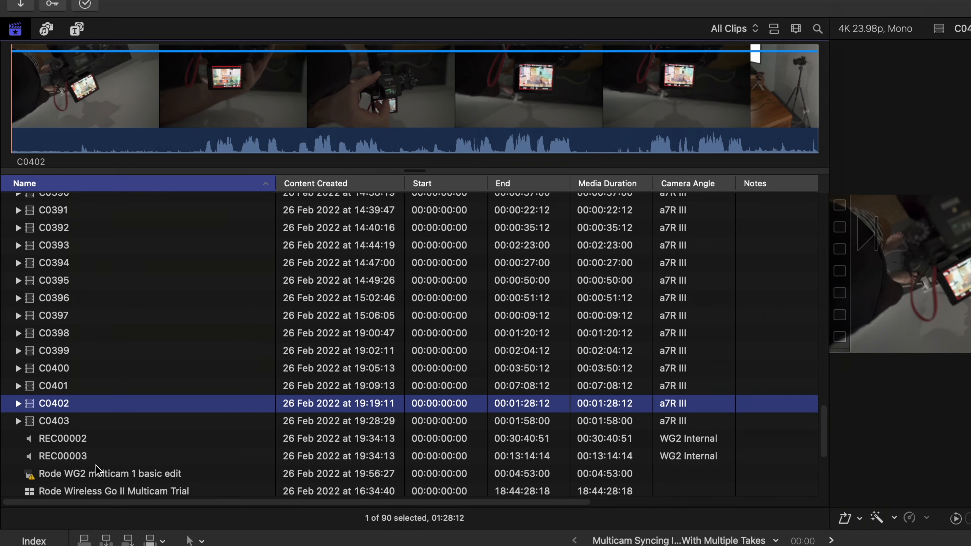
Mark a range covering about the last 10 minutes of REC00003 and add REC00002 to the browser selection.
click(91, 460)
click(211, 90)
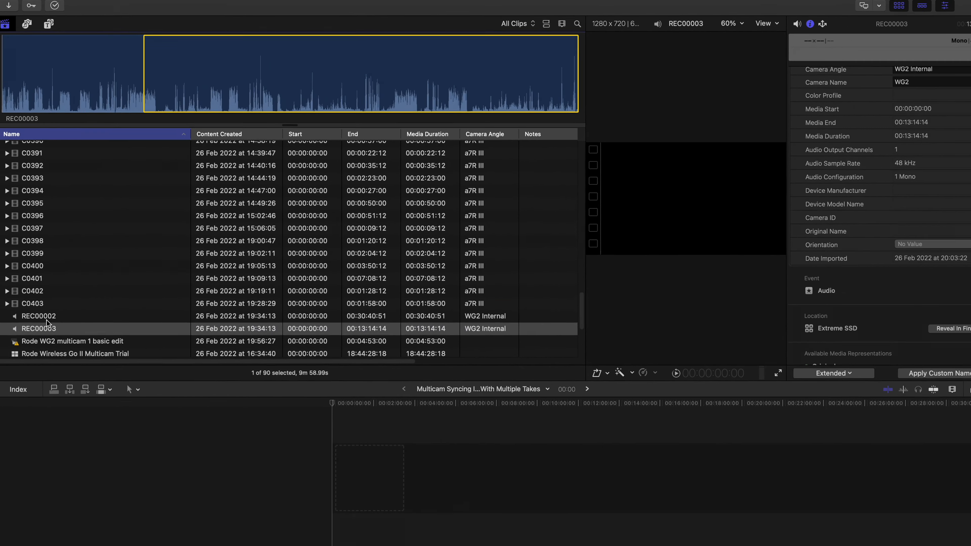
shift+click(77, 438)
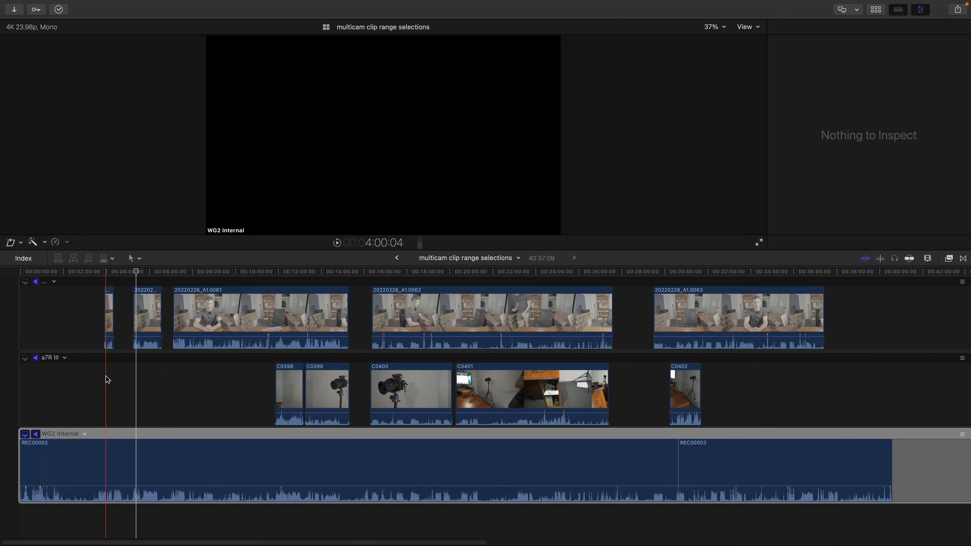
Extend both ends of clip 20220226_A1.0059 to its full 1:21:12 media length and play around the playhead to check its sync.
click(114, 321)
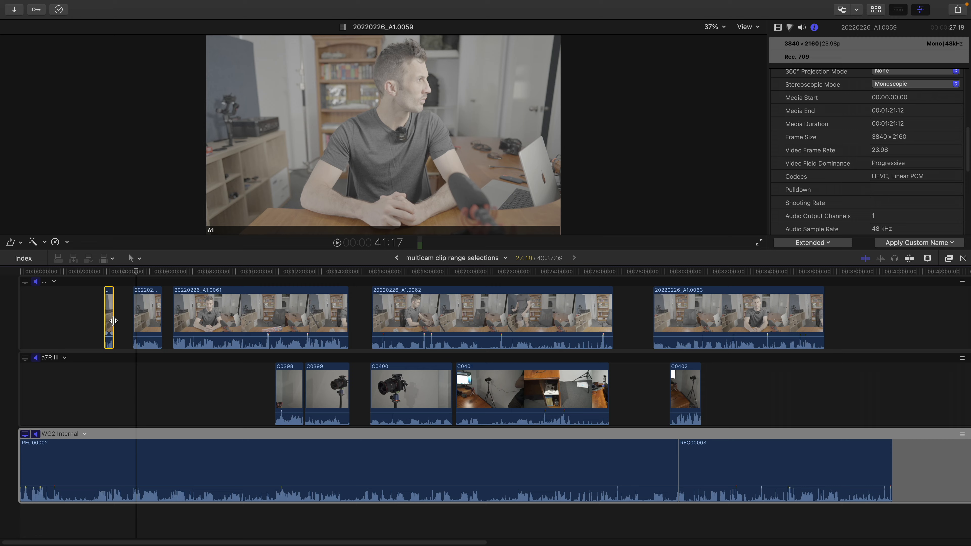
click(113, 321)
key(super+equal)
key(super+equal)
drag(48, 321, 140, 330)
scroll(94, 343, left, 5)
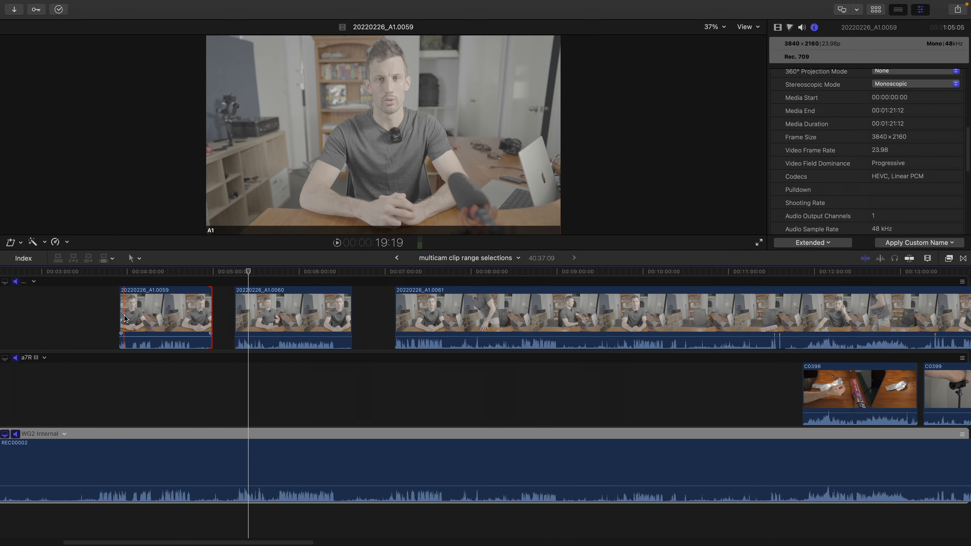
drag(120, 316, 80, 316)
key(shift+slash)
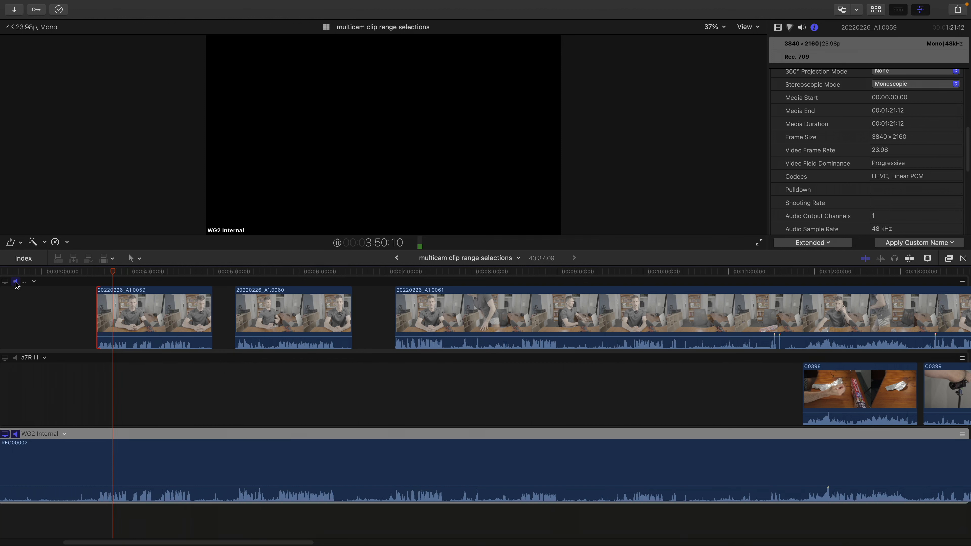
key(space)
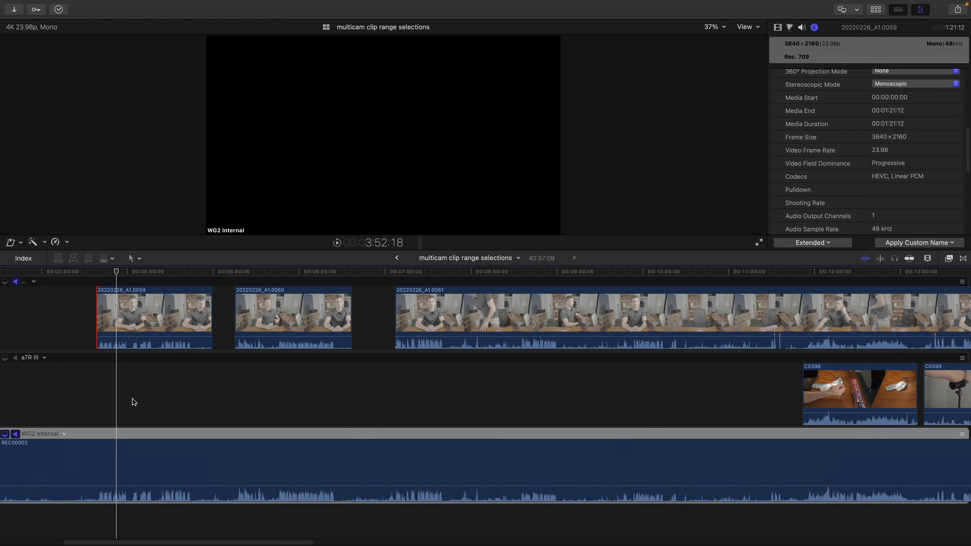
Play around the join between REC00002 and REC00003, toggling a7R III and WG2 Internal audio to check the sync.
scroll(198, 388, right, 1)
key(shift+z)
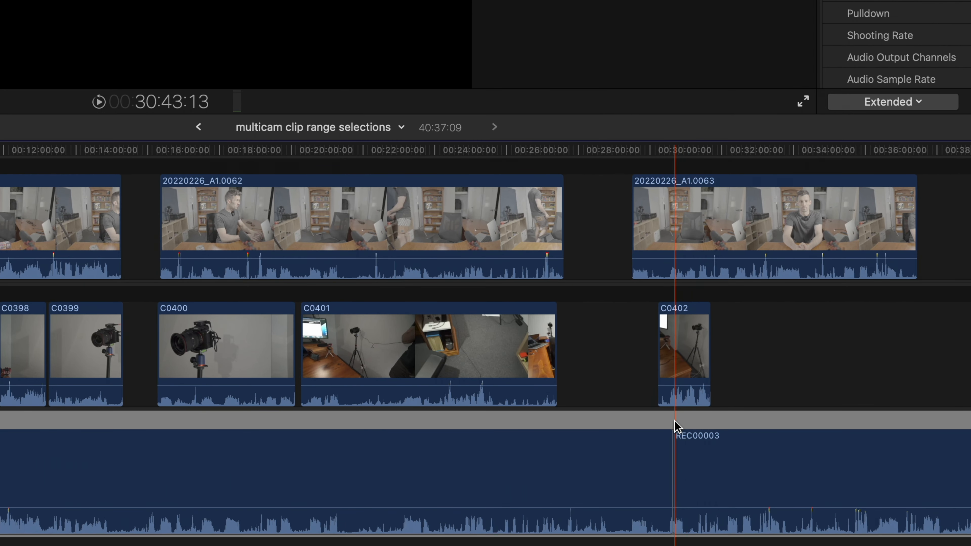
click(693, 355)
scroll(676, 298, up, 5)
key(shift+slash)
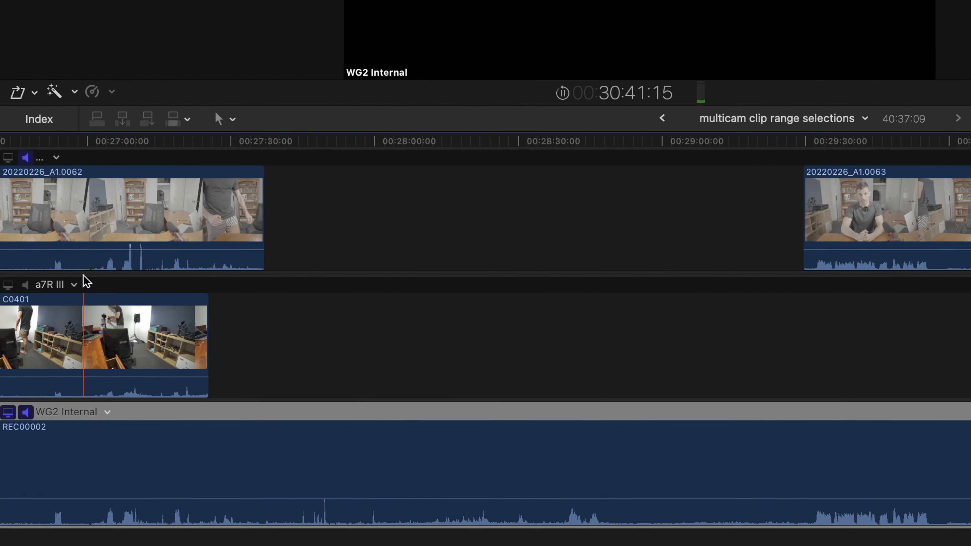
click(25, 284)
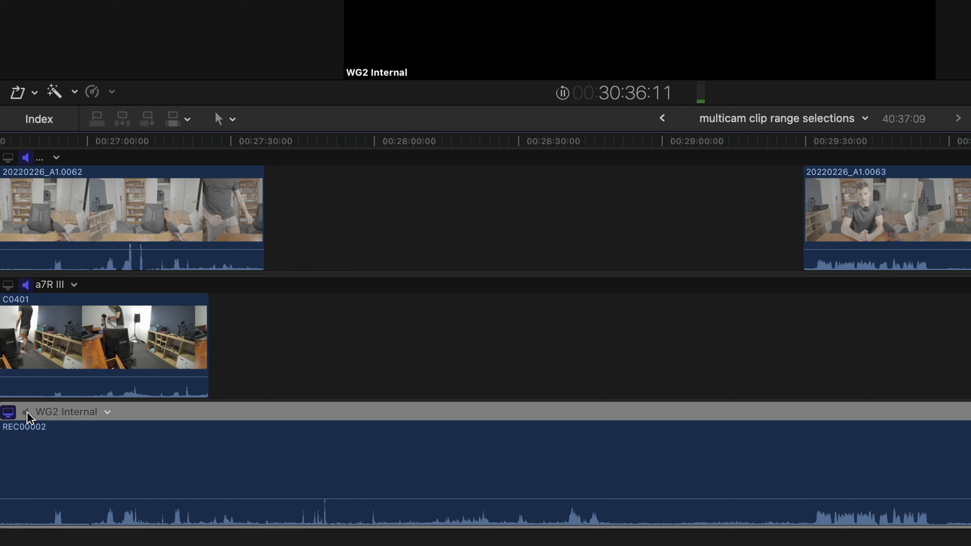
click(25, 411)
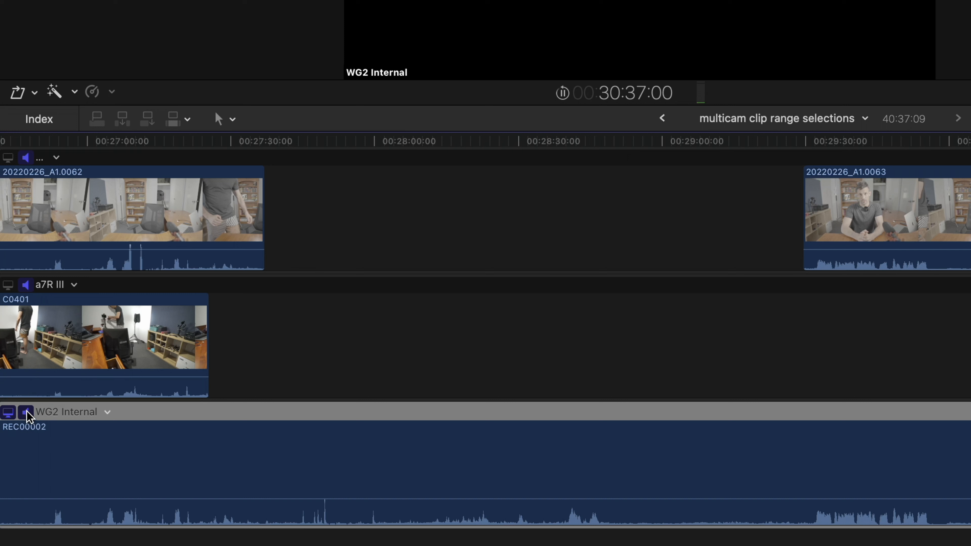
click(25, 285)
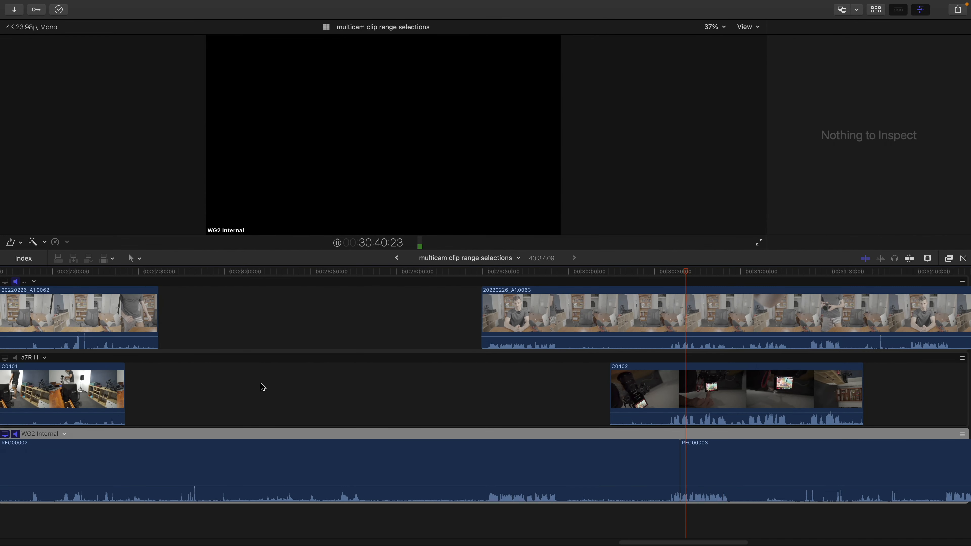
key(space)
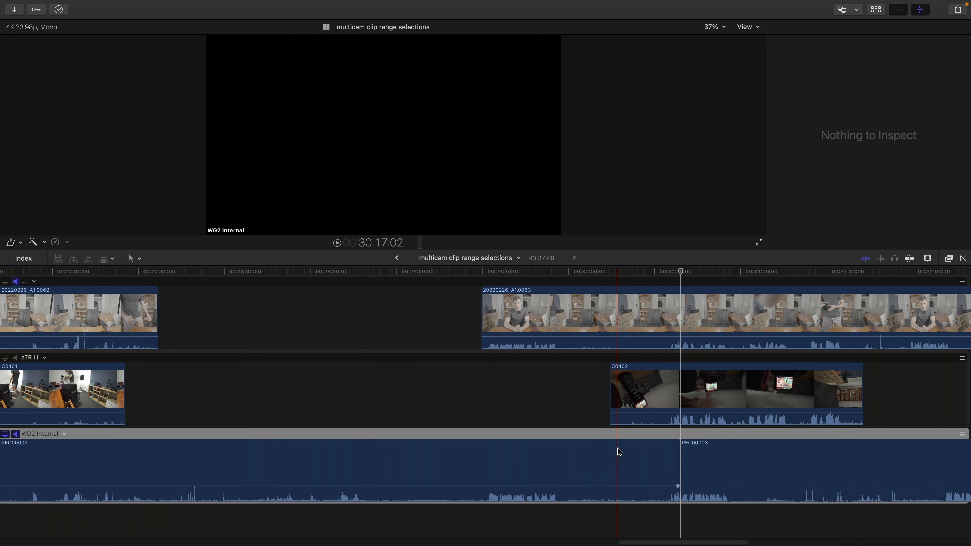
Try to extend the start edge of REC00003 in the WG2 Internal angle back over the end of REC00002.
scroll(603, 463, right, 3)
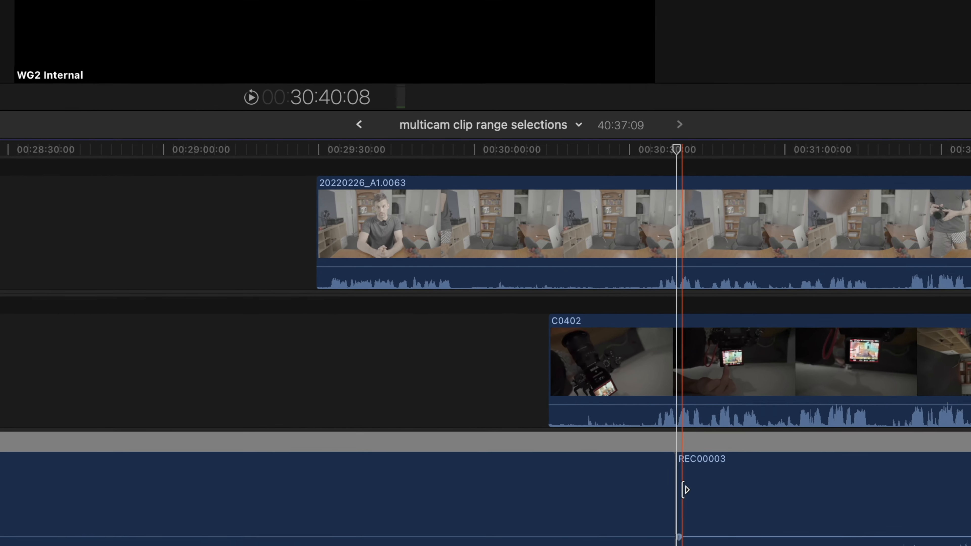
key(super+minus)
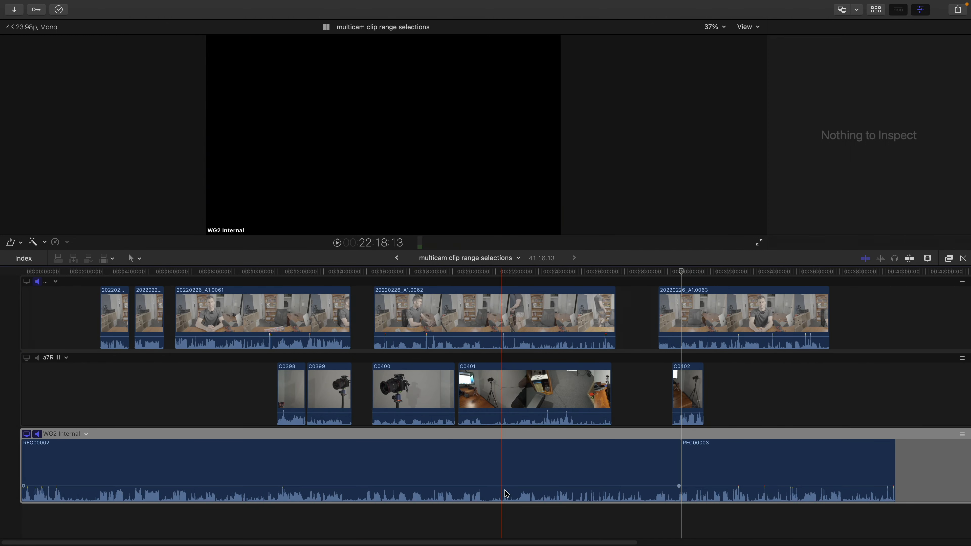
click(516, 462)
click(694, 319)
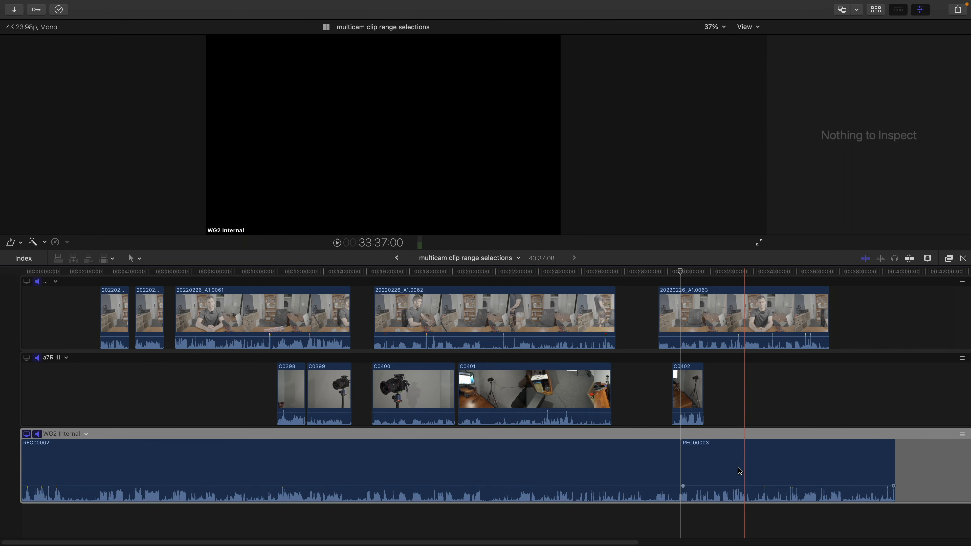
click(685, 455)
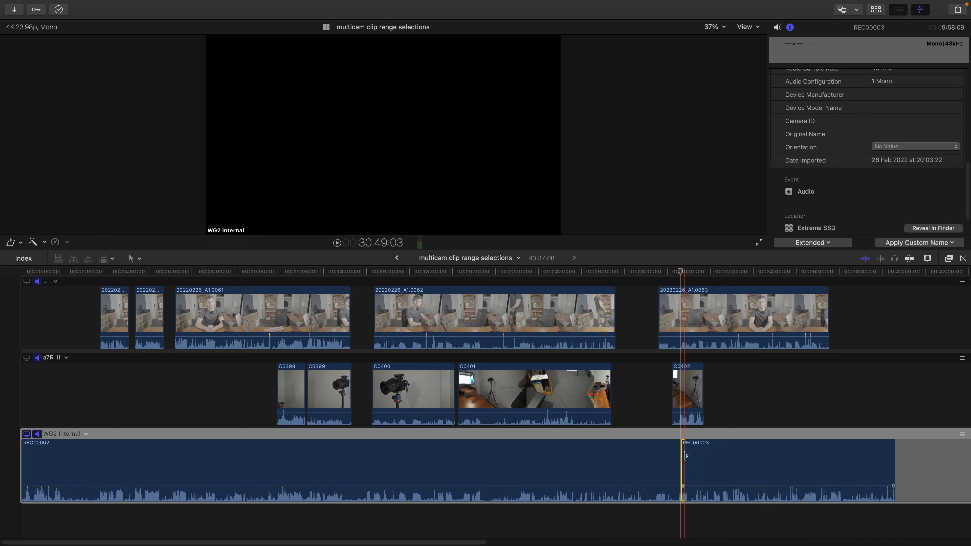
key(super+minus)
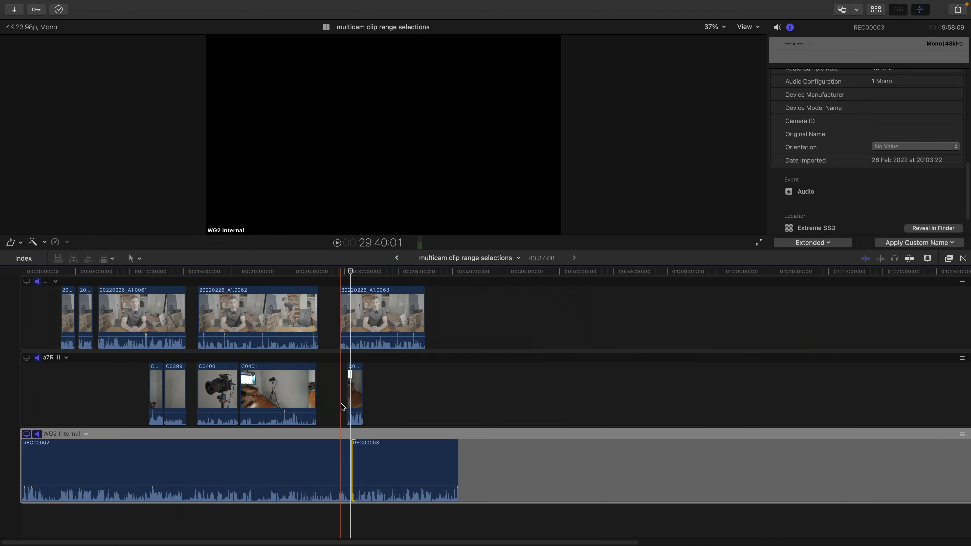
click(386, 463)
click(355, 469)
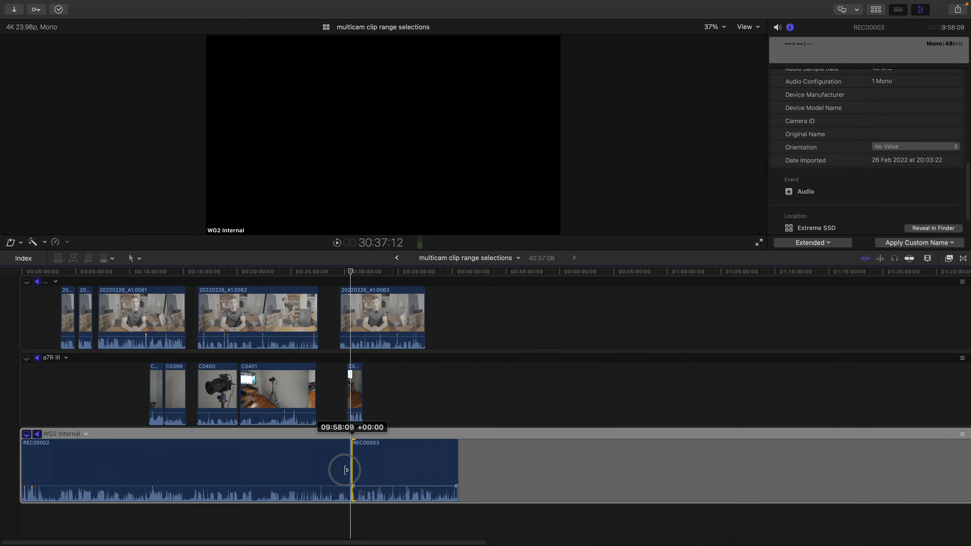
Move REC00003 later in the WG2 Internal angle by nudging it repeatedly in 10-frame increments.
click(378, 466)
key(super+equal)
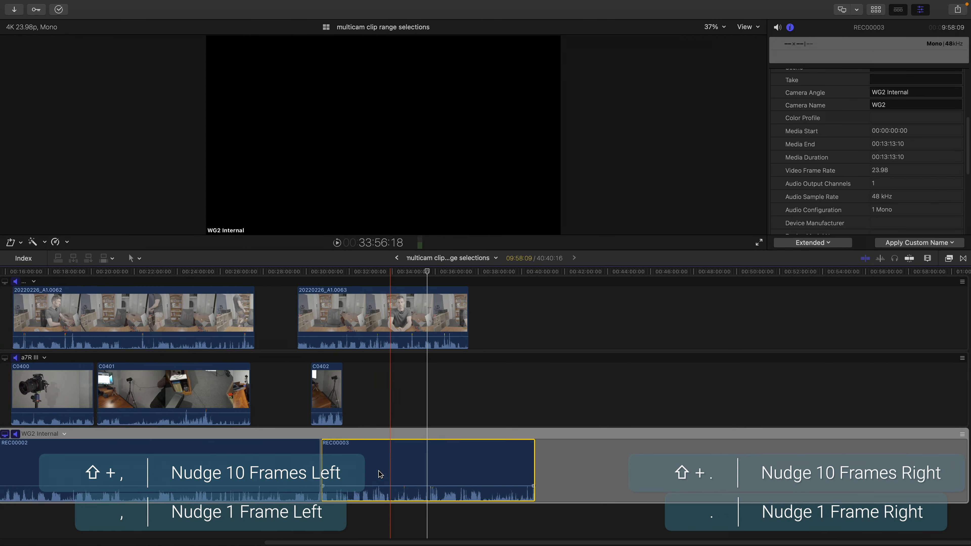
key(shift+period)
key(shift+period)
key(shift+period)
key(shift+period)
key(shift+period)
key(shift+period)
key(shift+period)
key(shift+period)
key(shift+period)
key(shift+period)
key(shift+period)
key(shift+period)
key(shift+period)
key(shift+period)
key(shift+period)
key(shift+period)
key(shift+period)
key(shift+period)
key(shift+period)
key(shift+period)
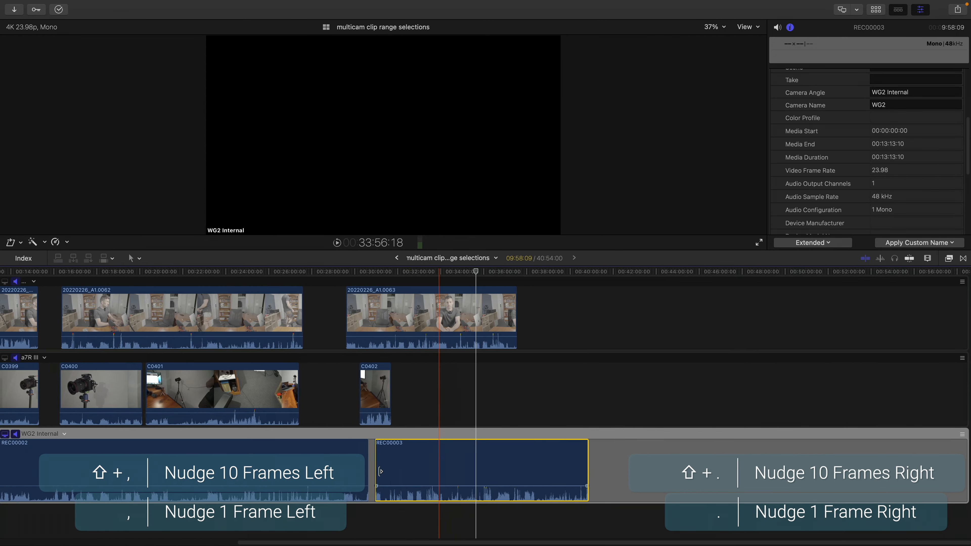
click(444, 465)
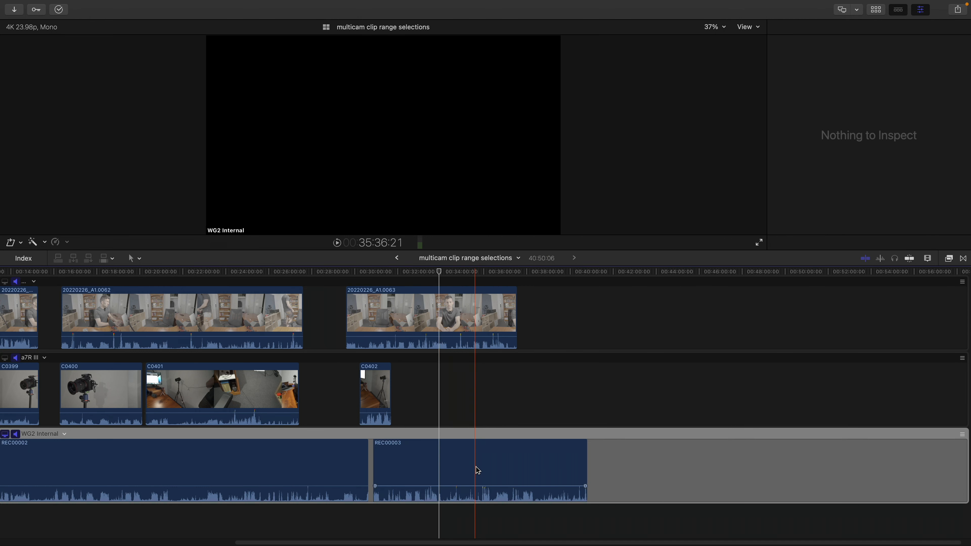
Try to move REC00003 farther along the WG2 Internal angle with the Position tool, and undo the moves and nudges.
drag(477, 469, 601, 473)
key(p)
drag(638, 466, 638, 466)
key(super+z)
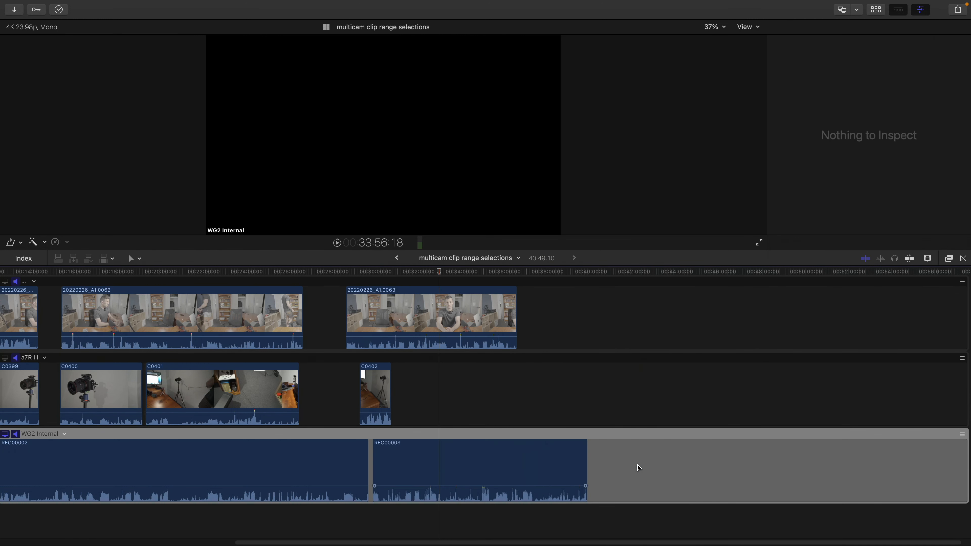
key(super+z)
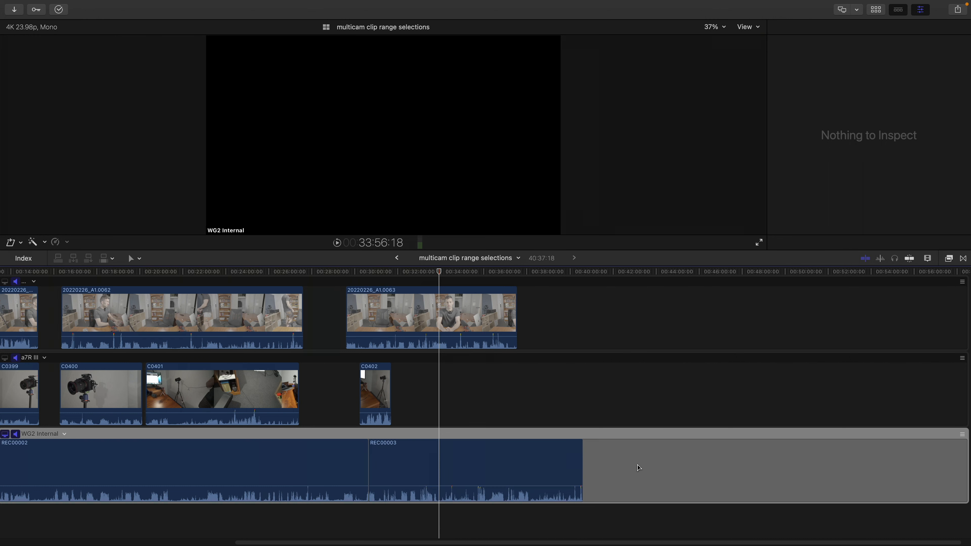
Try to extend REC00003 in the WG2 Internal angle from its start edge and its end edge.
click(429, 462)
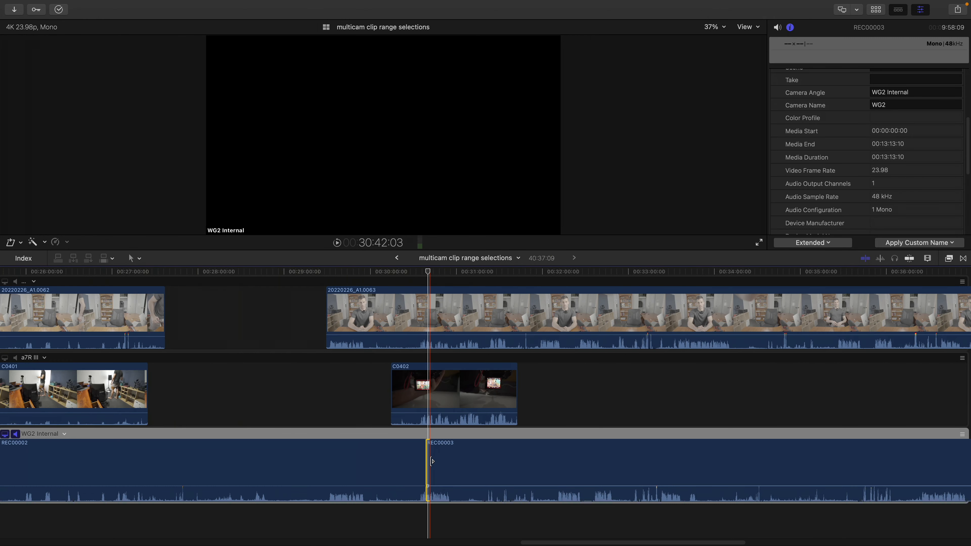
drag(431, 462, 410, 461)
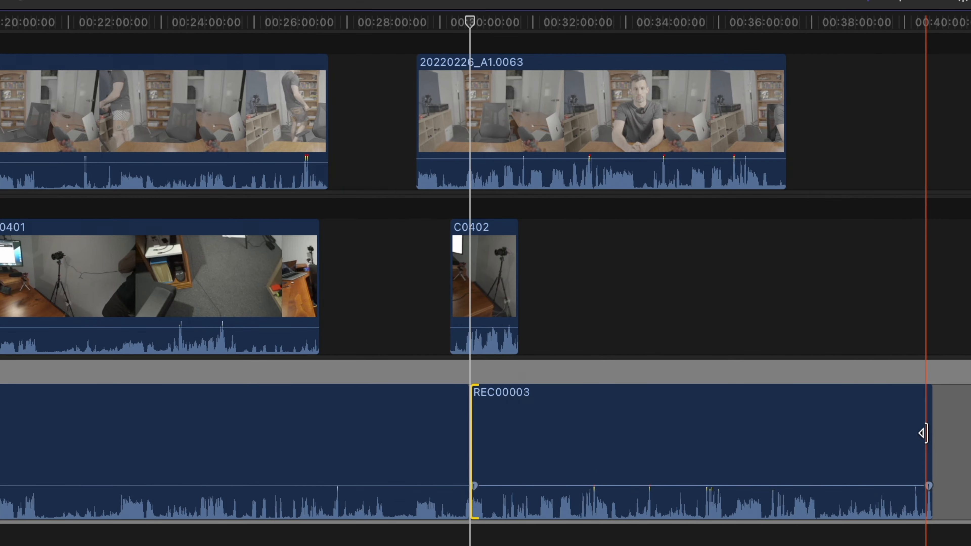
drag(927, 434, 956, 434)
click(855, 436)
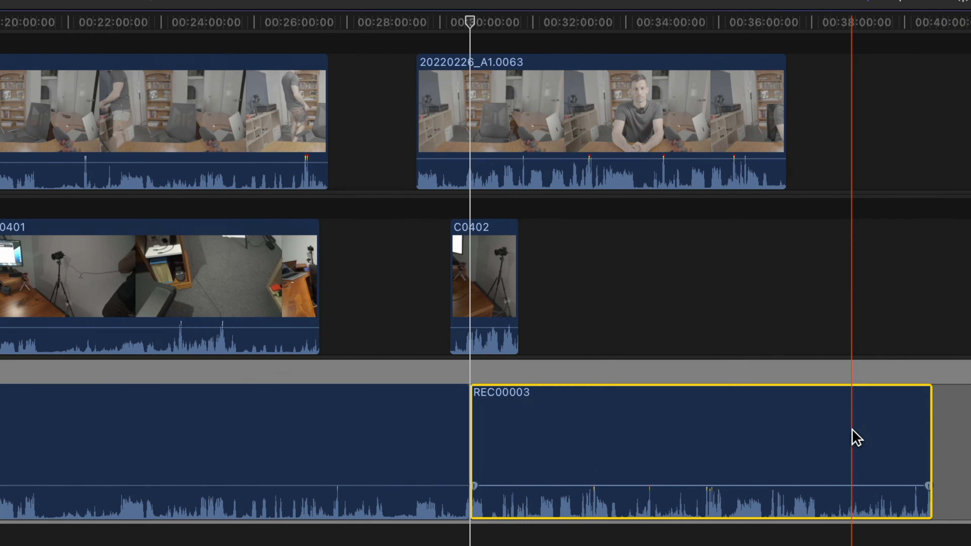
Slip REC00003 with the Trim tool to the beginning of its media and extend its end to the full media length.
key(t)
drag(580, 486, 432, 486)
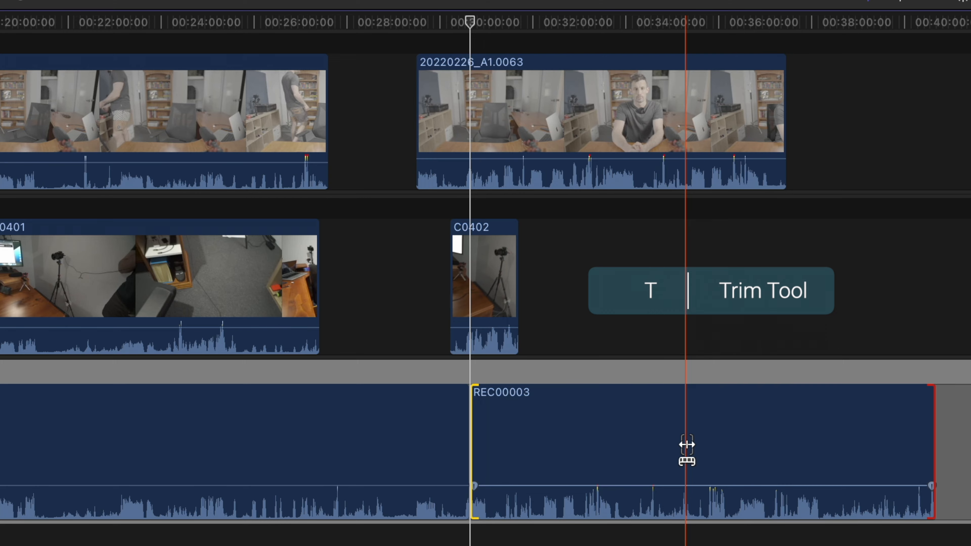
drag(688, 446, 906, 434)
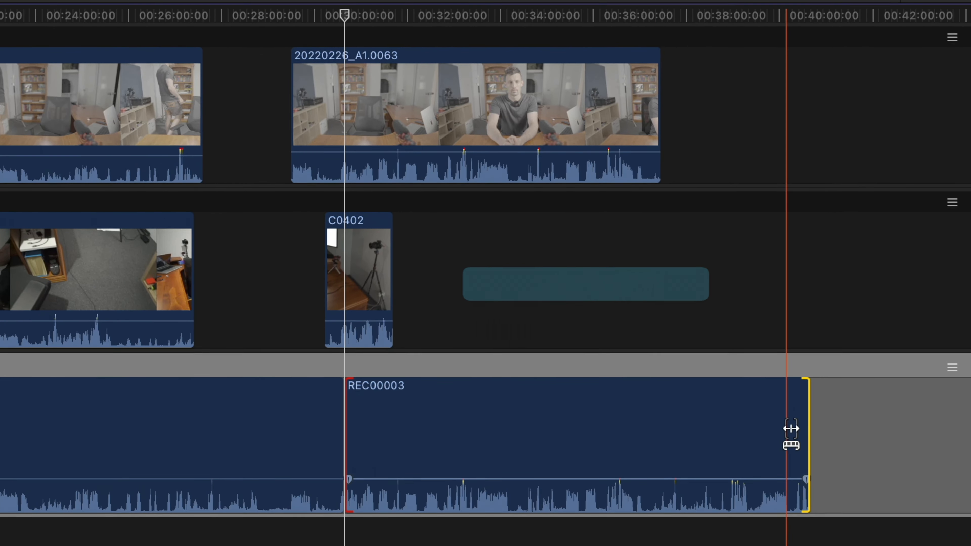
drag(804, 427, 969, 432)
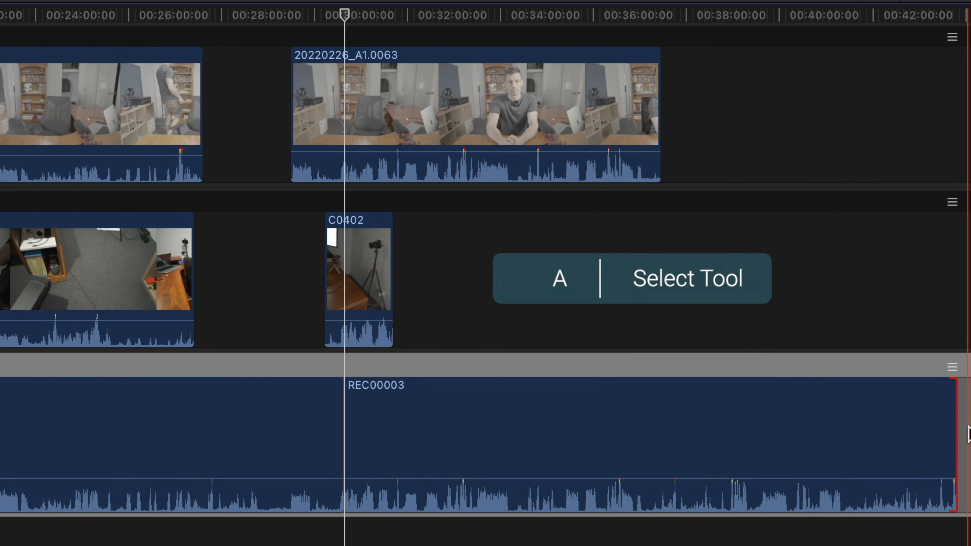
drag(646, 529, 793, 529)
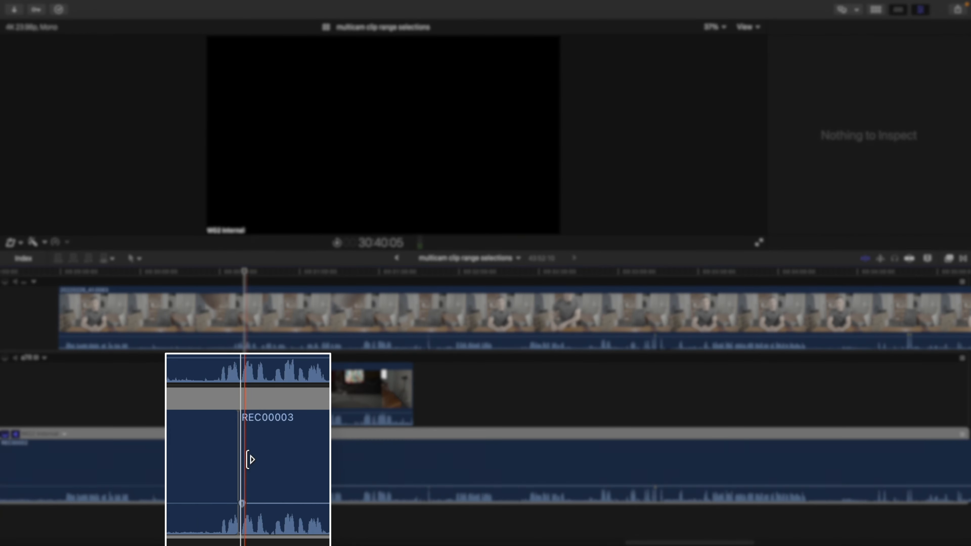
Play around the start of REC00003 with A1 and a7R III audio monitored, toggling WG2 Internal audio to check the sync.
click(236, 463)
click(249, 463)
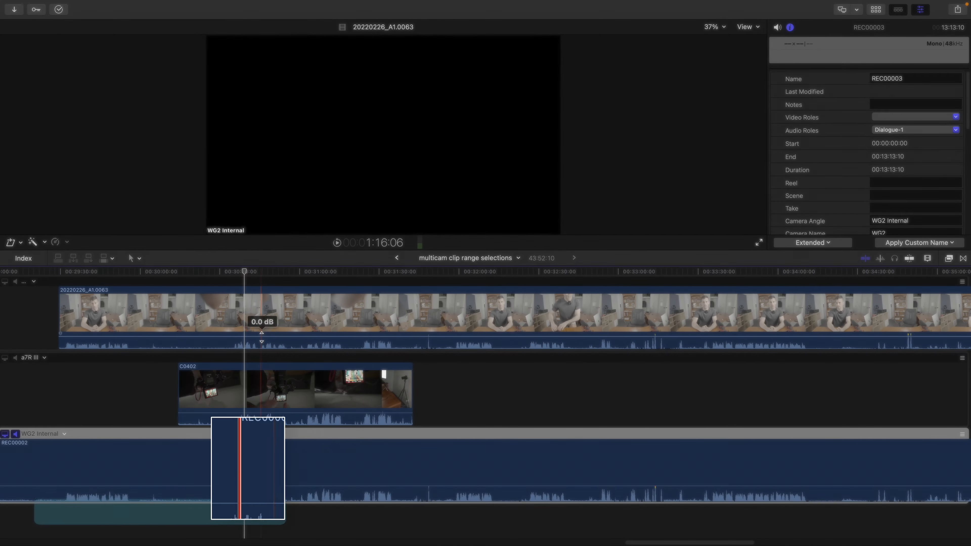
click(245, 356)
key(shift+question)
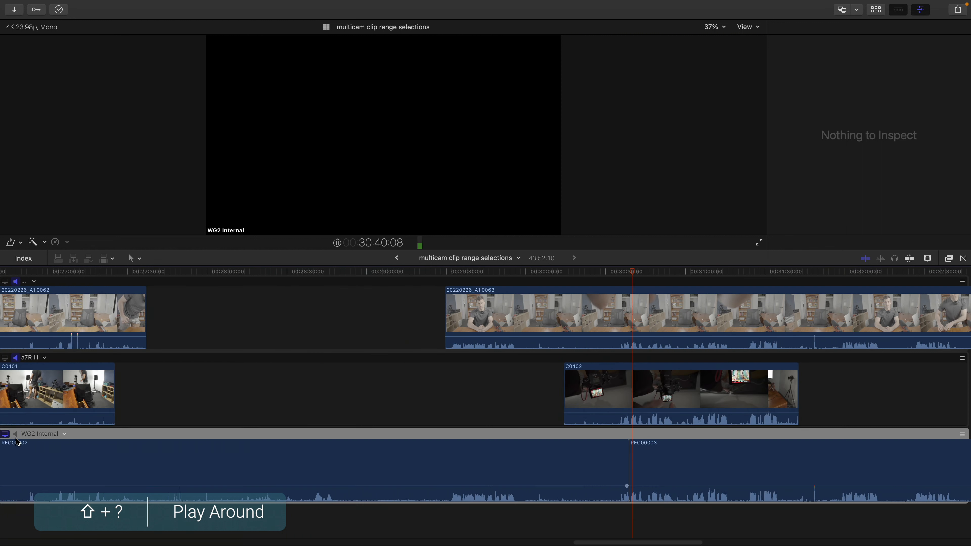
click(16, 435)
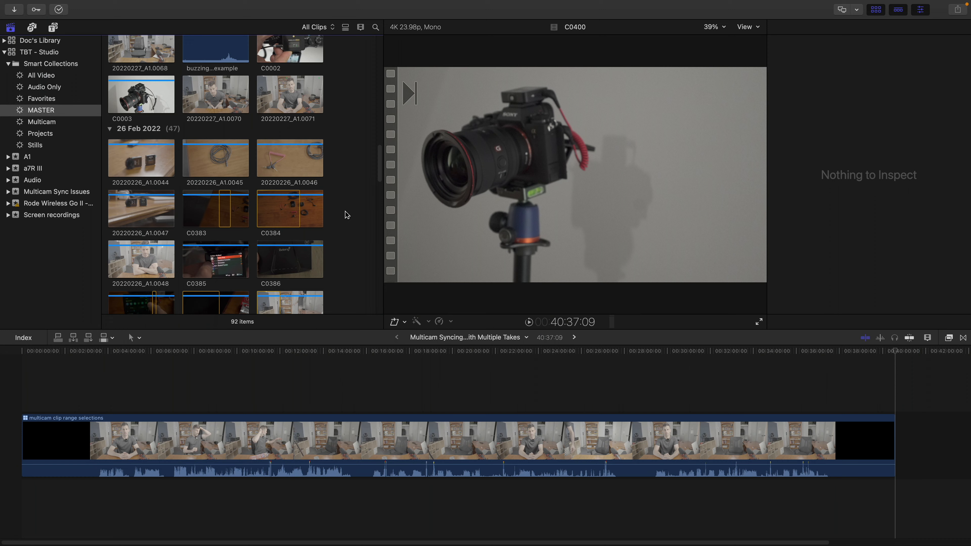
Select all clips in the MASTER smart collection in the browser.
scroll(345, 214, down, 5)
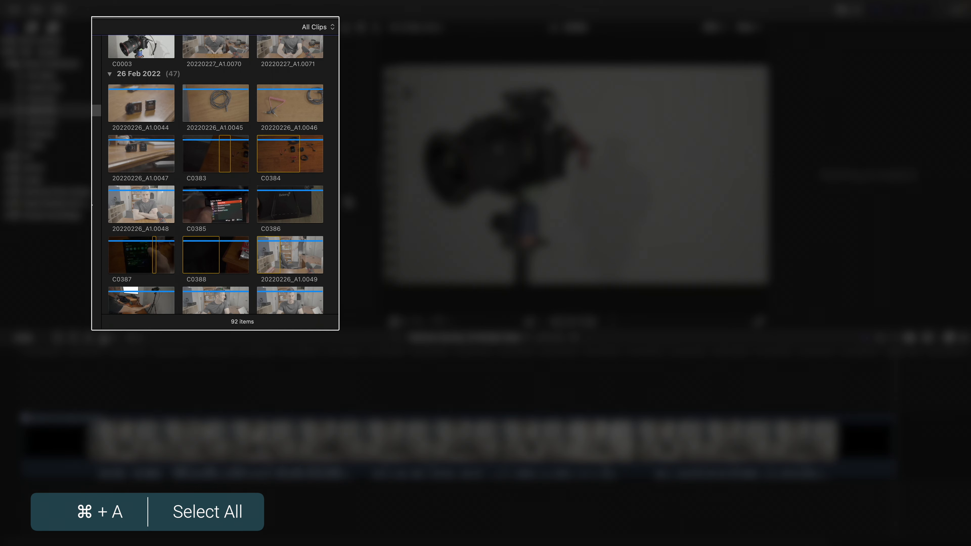
key(super+a)
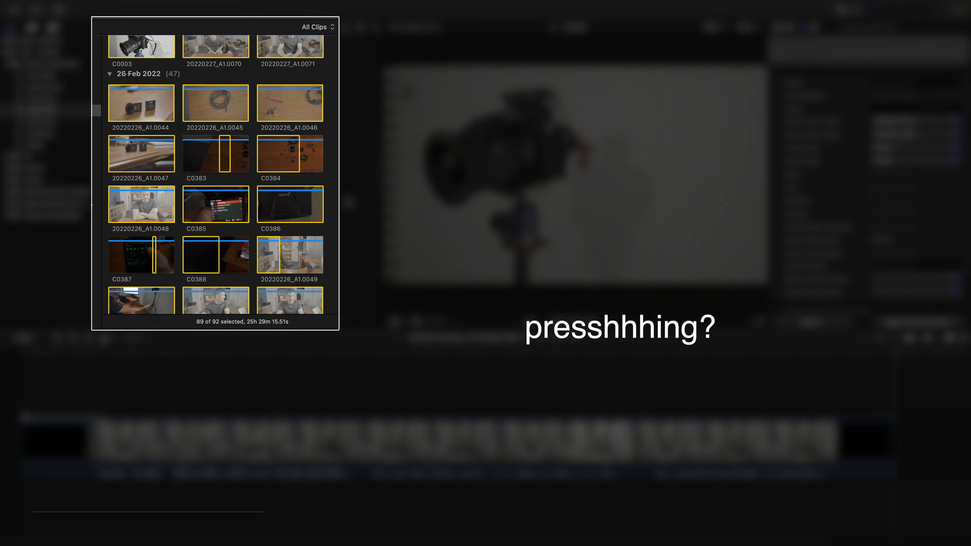
Clear the range selections of all selected clips and select 20220226_A1.0059 through 20220226_A1.0063 in the browser list.
key(alt+x)
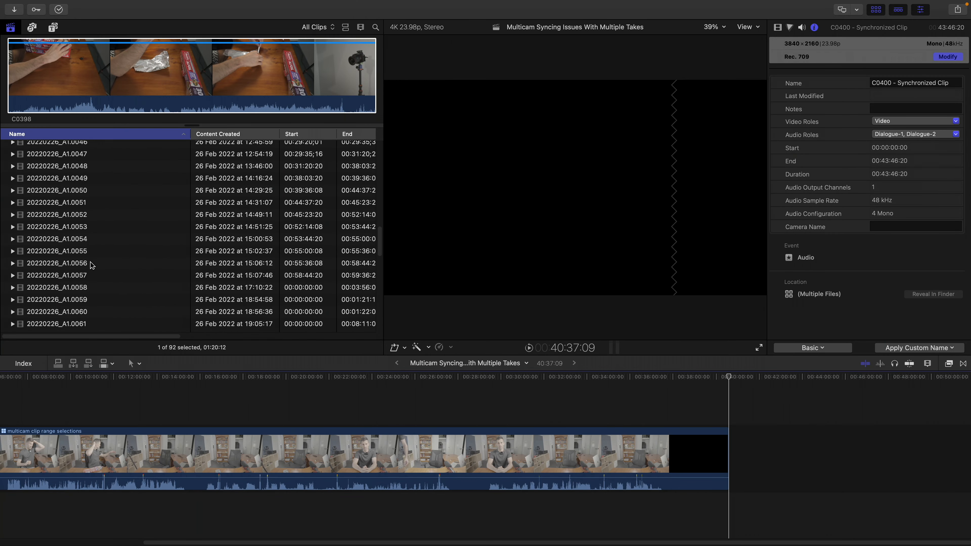
click(92, 273)
scroll(92, 276, down, 3)
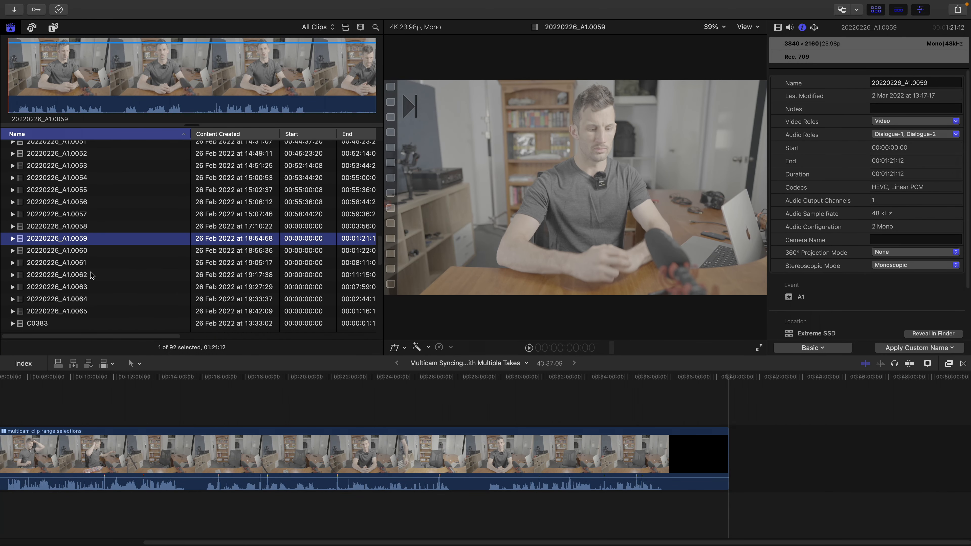
shift+click(84, 287)
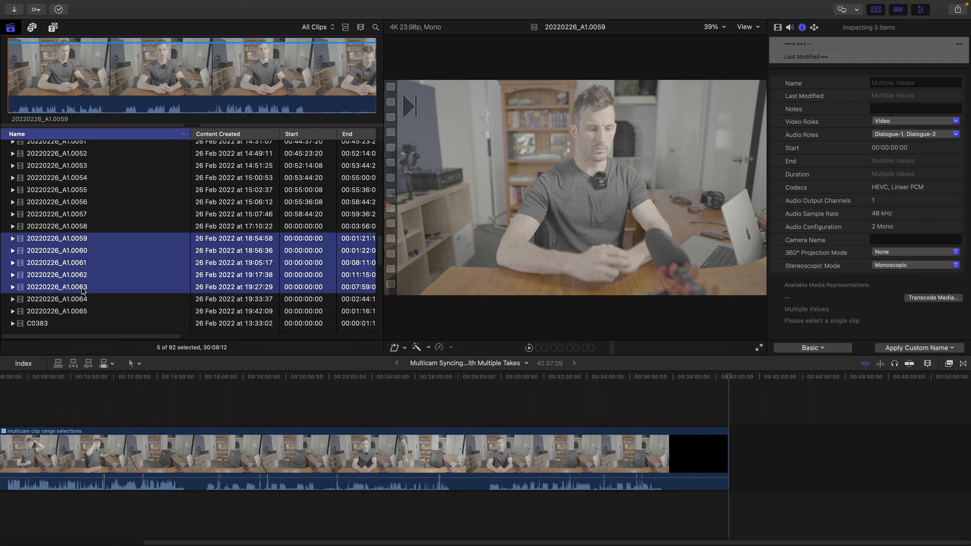
scroll(83, 291, down, 9)
scroll(84, 292, down, 8)
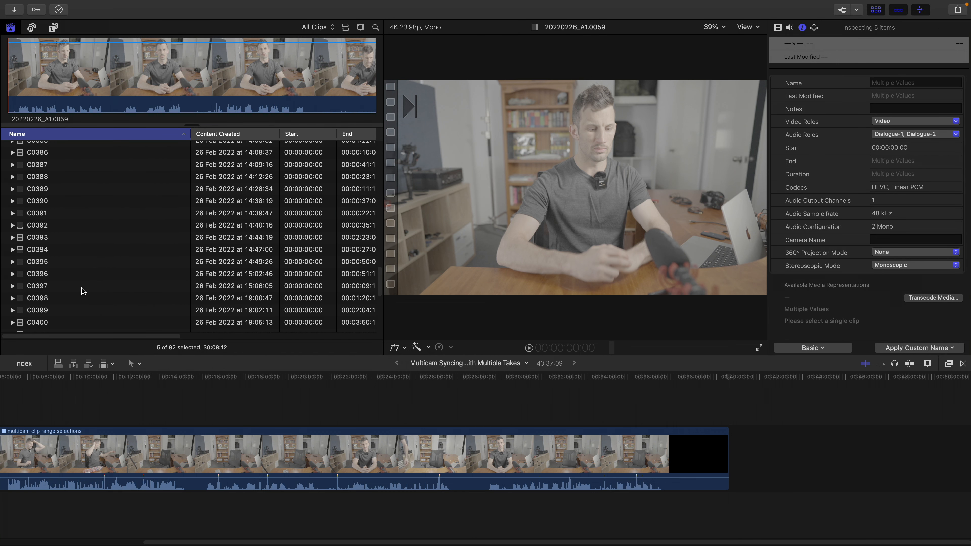
Add C0398 through C0402 plus the audio recordings REC00002 and REC00003 to the clip selection.
super+click(68, 298)
scroll(68, 300, down, 3)
shift+click(68, 309)
scroll(68, 306, down, 4)
super+click(79, 287)
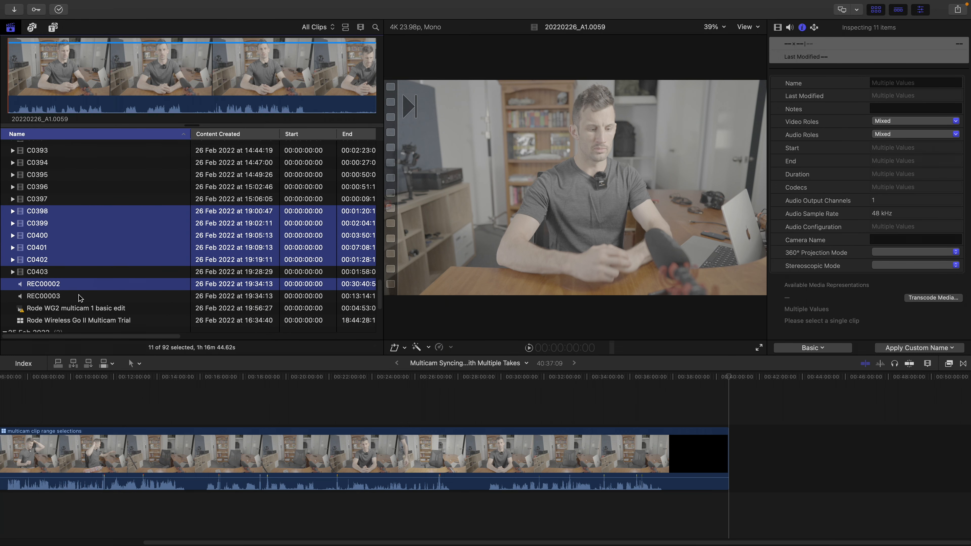
super+click(79, 298)
Create a synchronized clip from the selected clips in the Multicam Sync Issues event, using audio for synchronization.
right_click(80, 297)
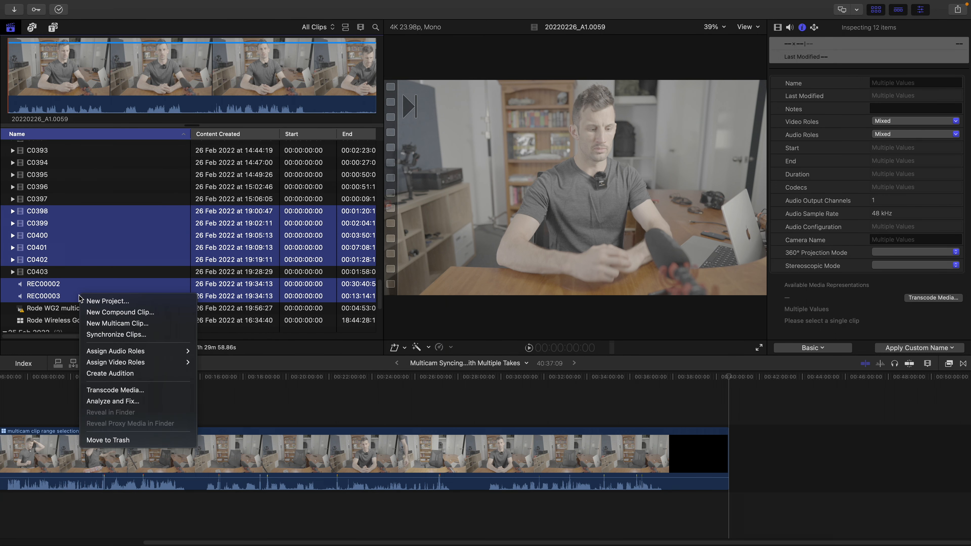
click(111, 334)
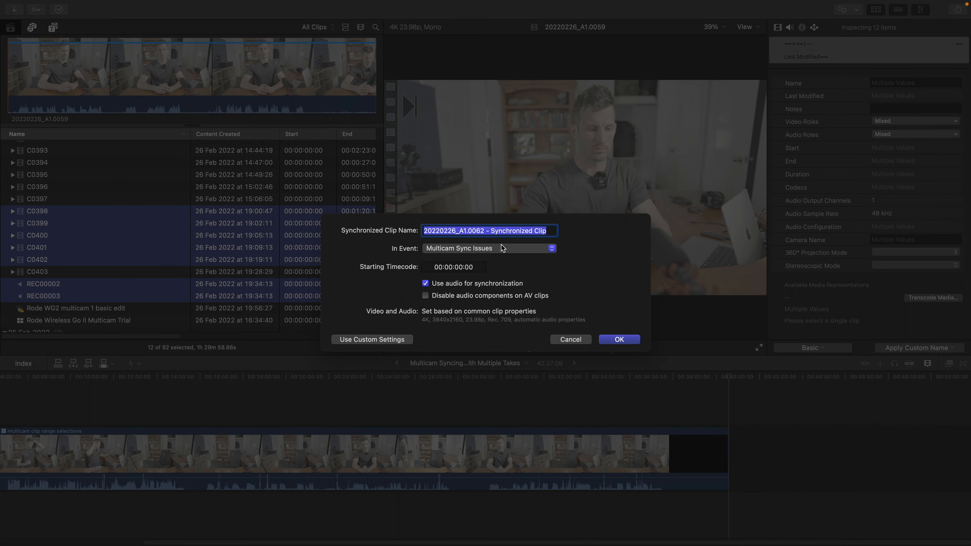
click(616, 340)
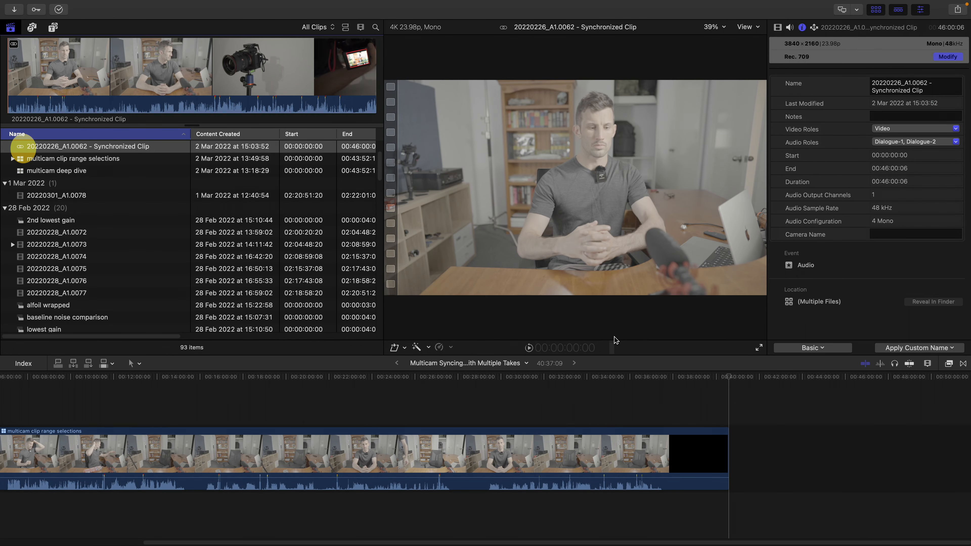
Append the new 20220226_A1.0062 synchronized clip to the storyline and open it in its own timeline.
key(e)
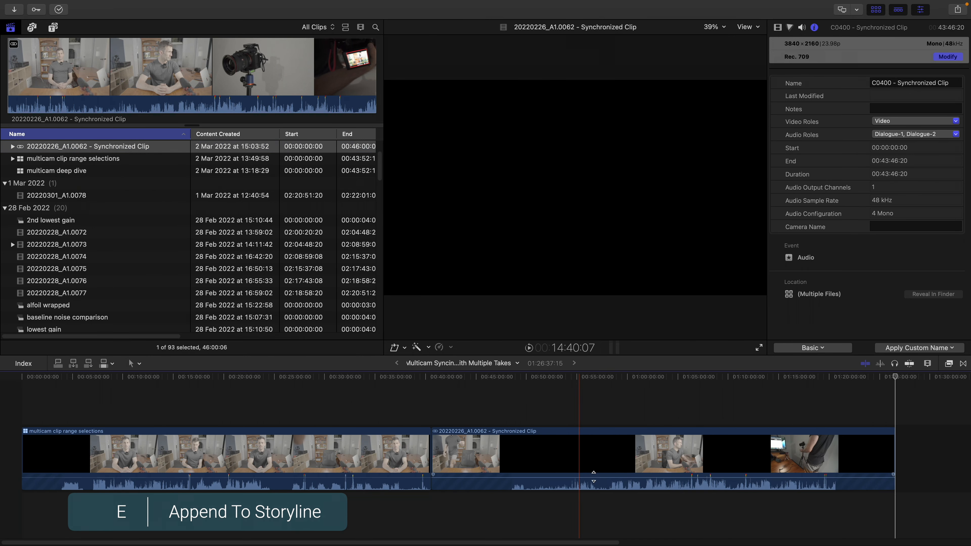
click(568, 466)
double_click(568, 466)
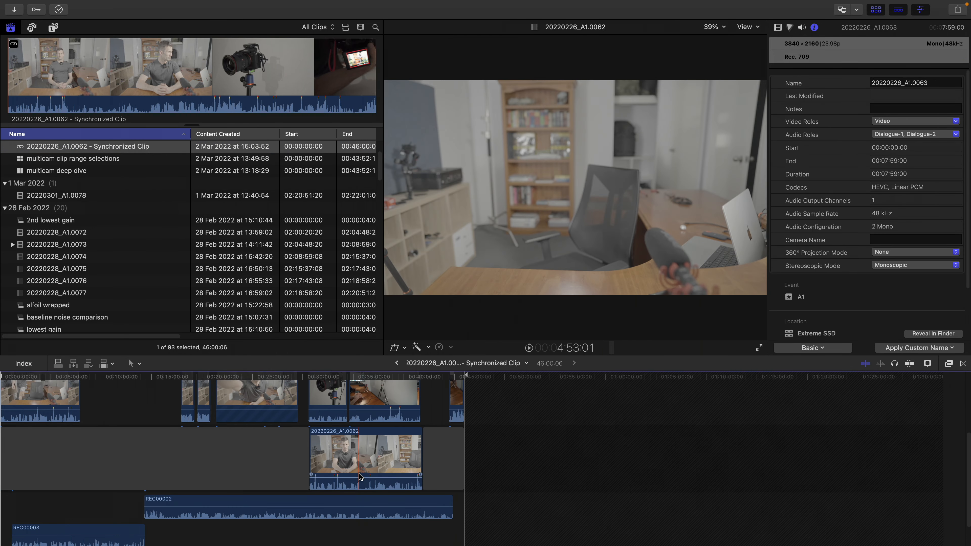
Enlarge the timeline area and examine how the camera takes and REC audio clips are arranged inside the synchronized clip.
drag(613, 355, 613, 232)
scroll(461, 458, up, 1)
scroll(461, 457, left, 1)
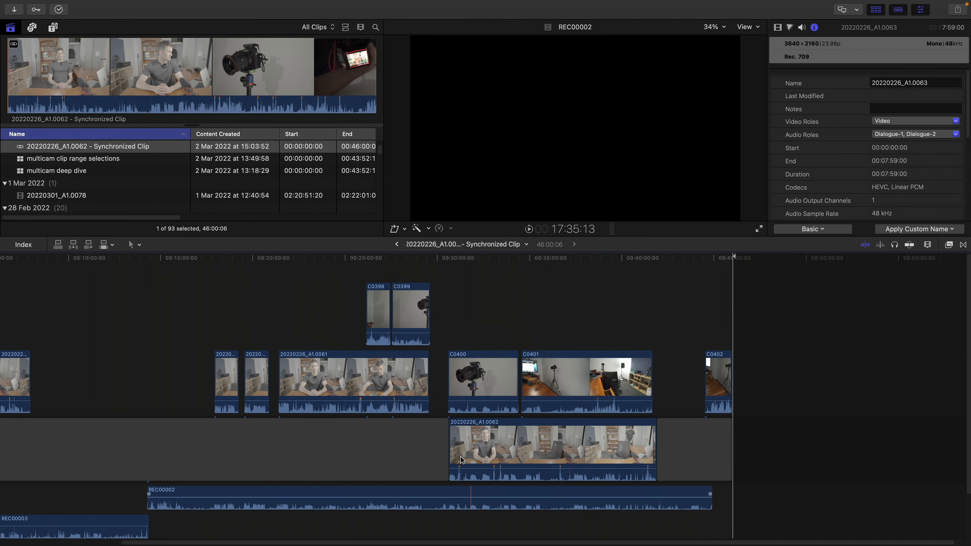
scroll(33, 302, left, 5)
scroll(34, 302, down, 2)
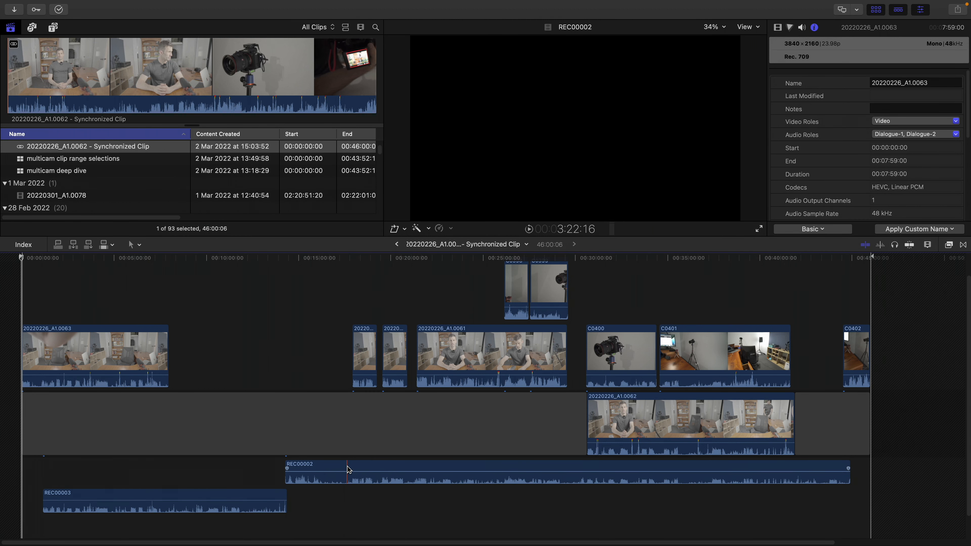
scroll(704, 294, right, 4)
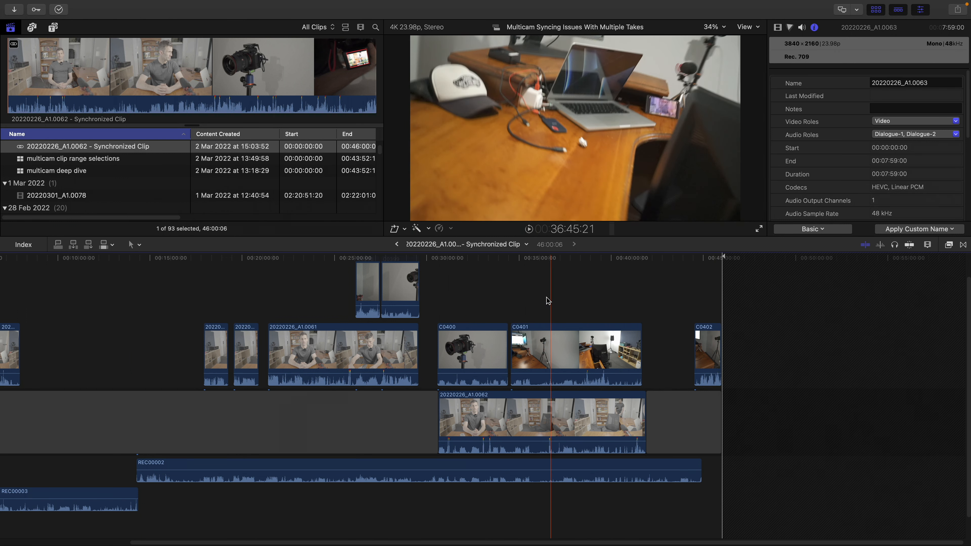
scroll(306, 310, up, 2)
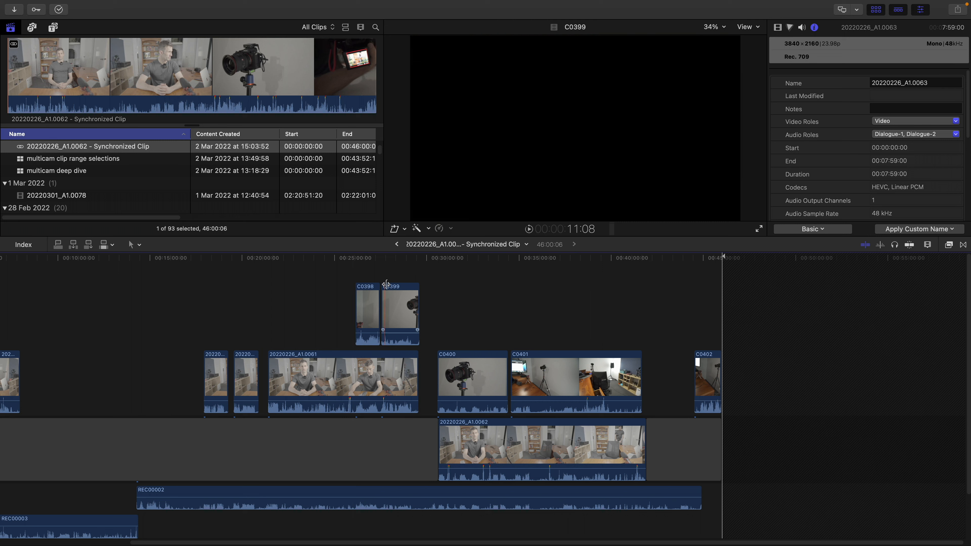
scroll(495, 290, down, 2)
scroll(495, 289, left, 8)
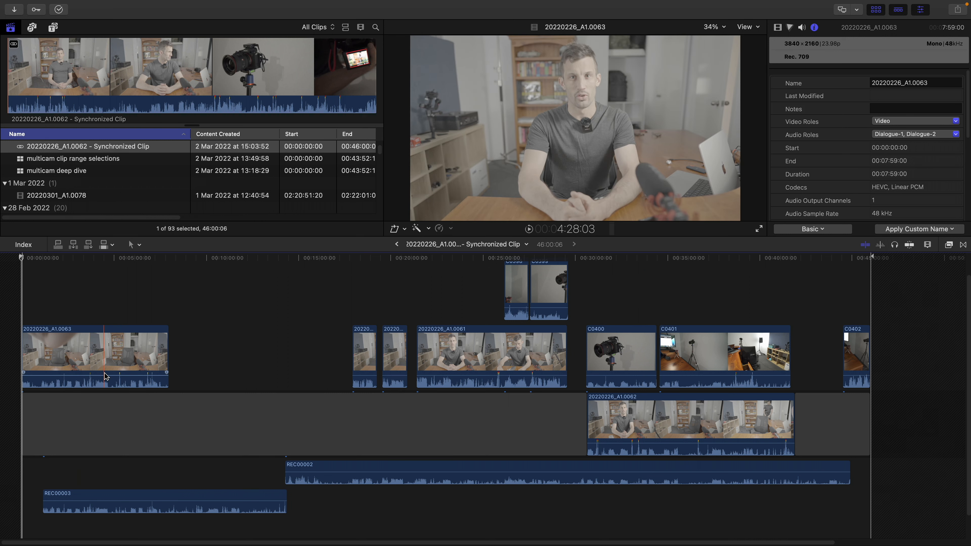
Play around the 4:28 point and raise the volume of 20220226_A1.0063 and REC00003 to compare their audio.
click(78, 292)
key(shift+slash)
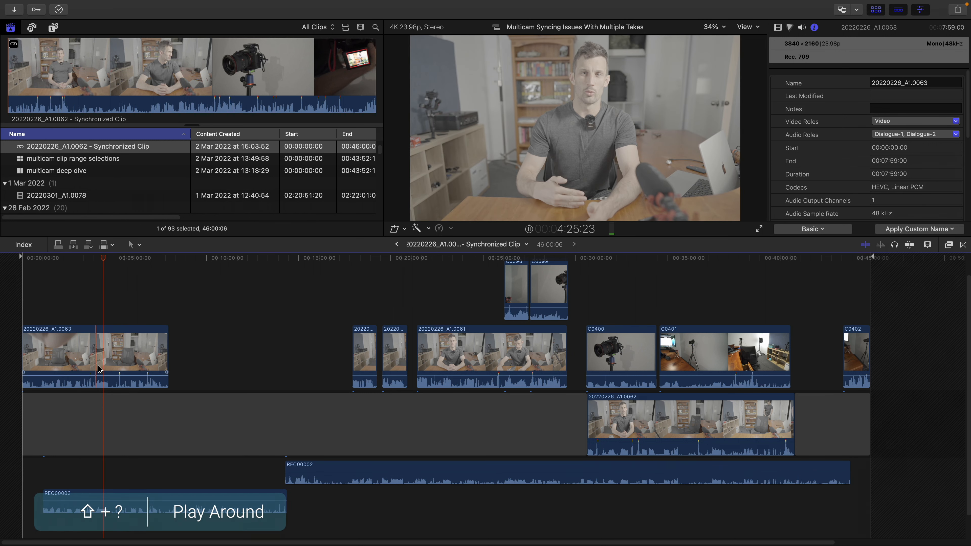
drag(108, 373, 108, 371)
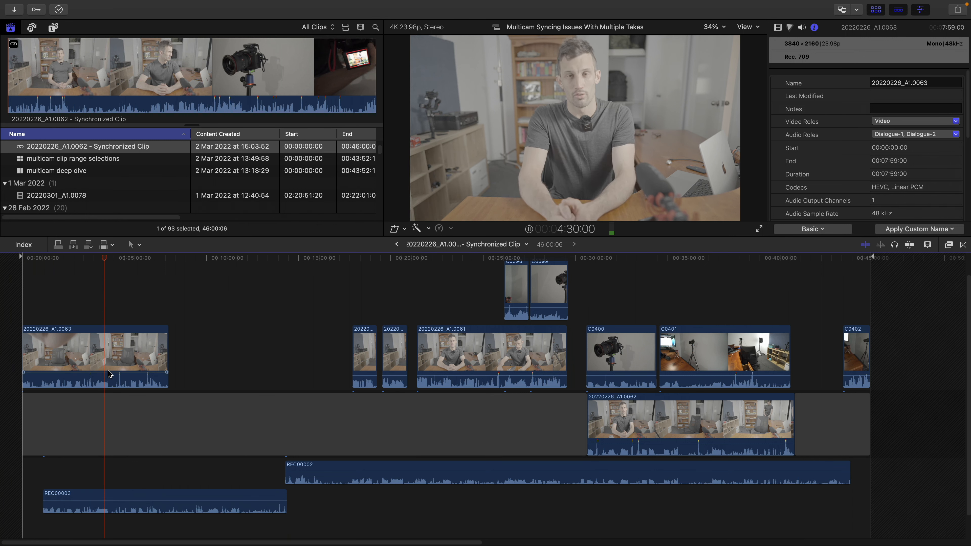
drag(127, 502, 127, 493)
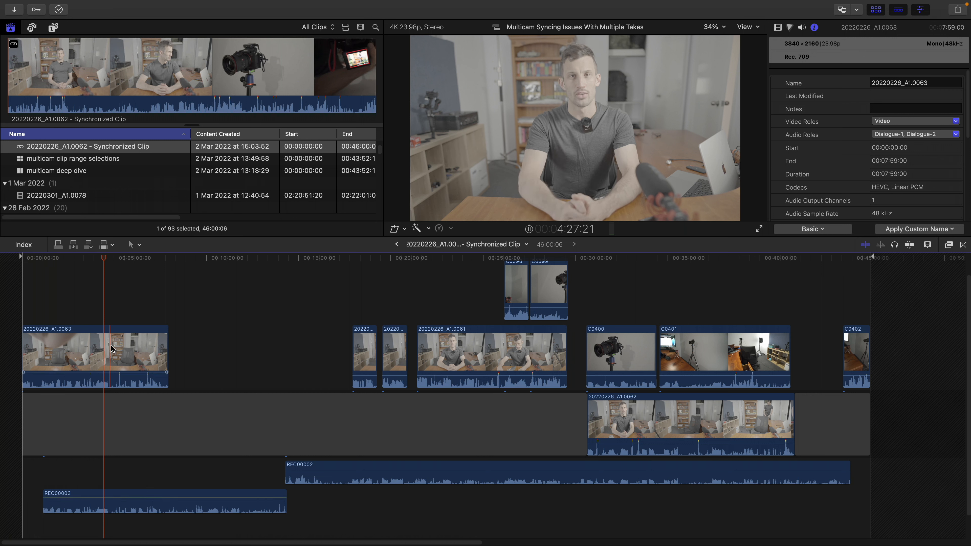
Disable and re-enable 20220226_A1.0063 during playback to check its sync against REC00003.
click(86, 357)
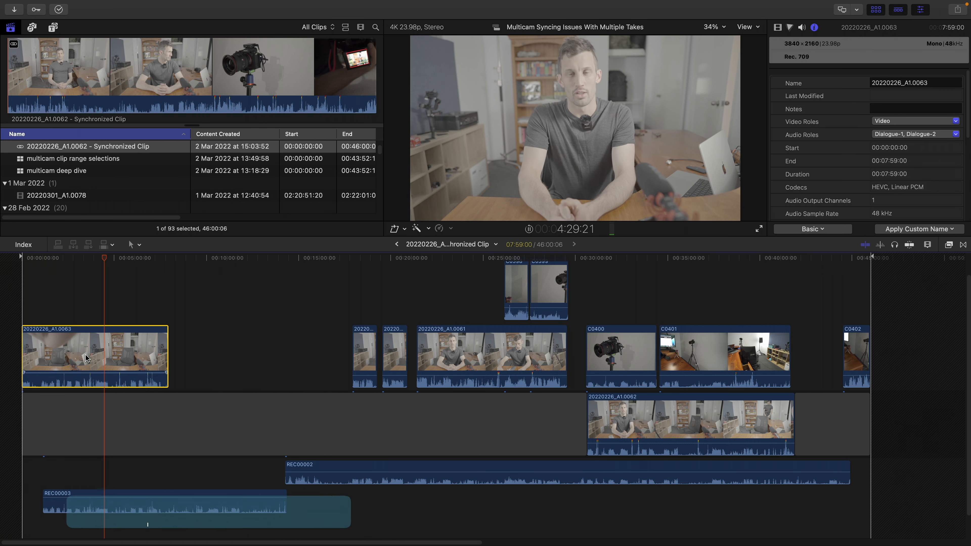
key(v)
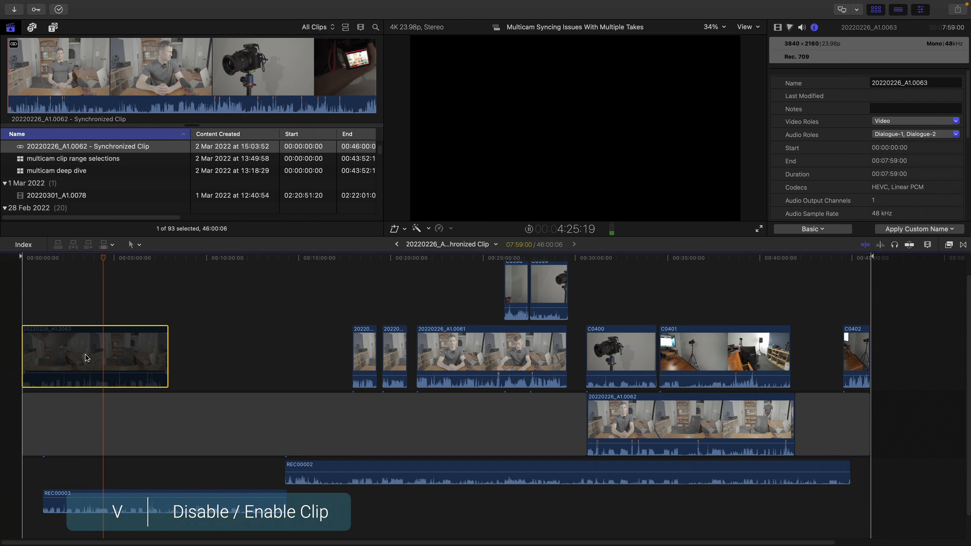
key(v)
super+click(332, 463)
right_click(335, 468)
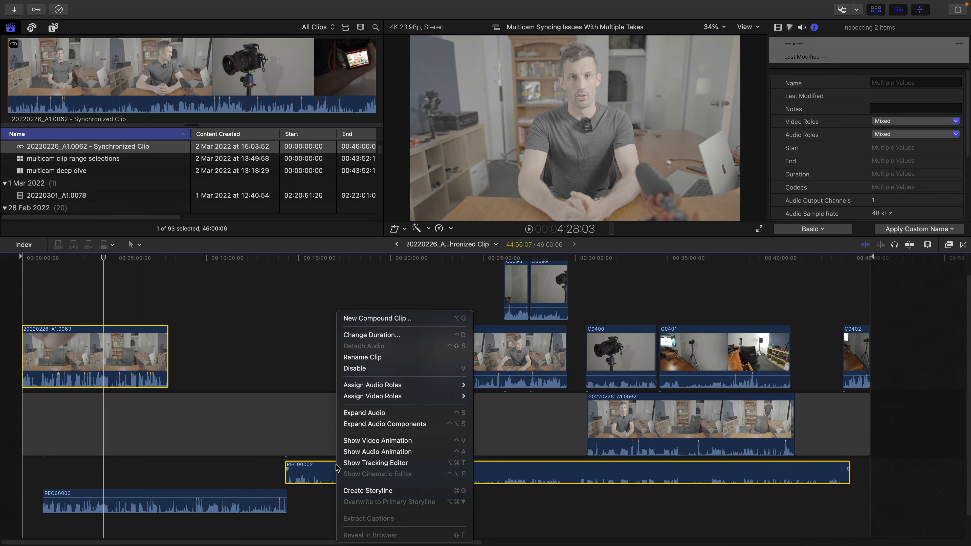
click(285, 375)
click(214, 352)
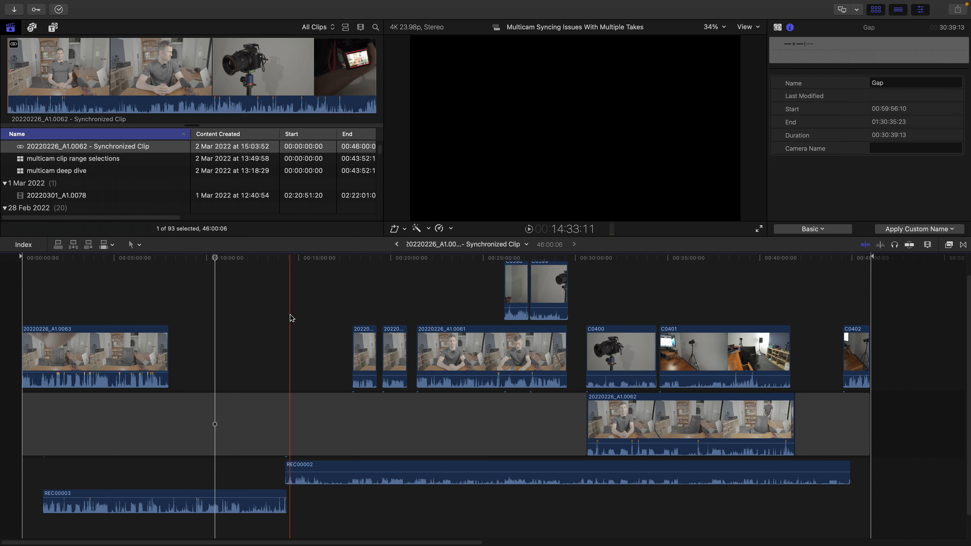
Move 20220226_A1.0059 earlier in the synchronized clip so that it starts at about the 15-minute mark.
click(366, 347)
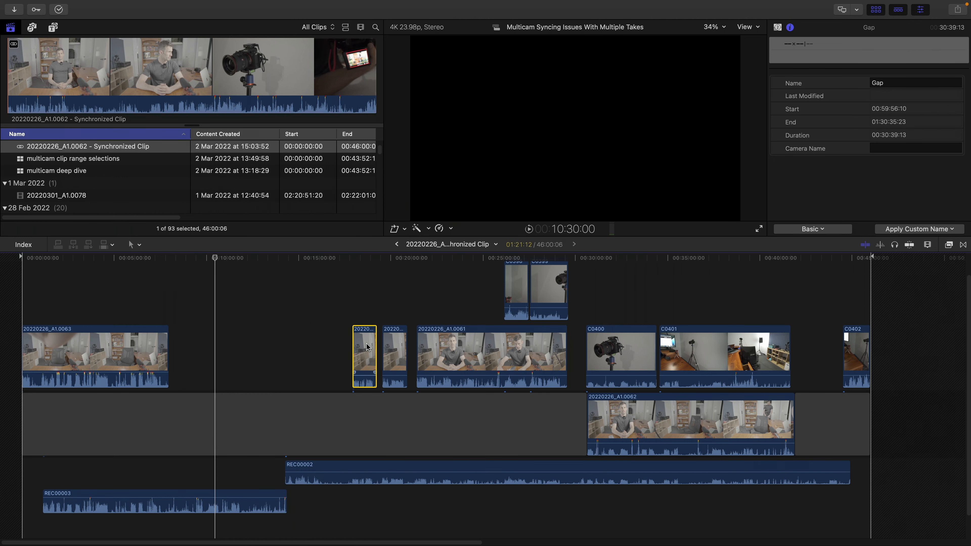
mouse_move(366, 346)
mouse_down()
mouse_move(309, 347)
mouse_move(348, 347)
mouse_up()
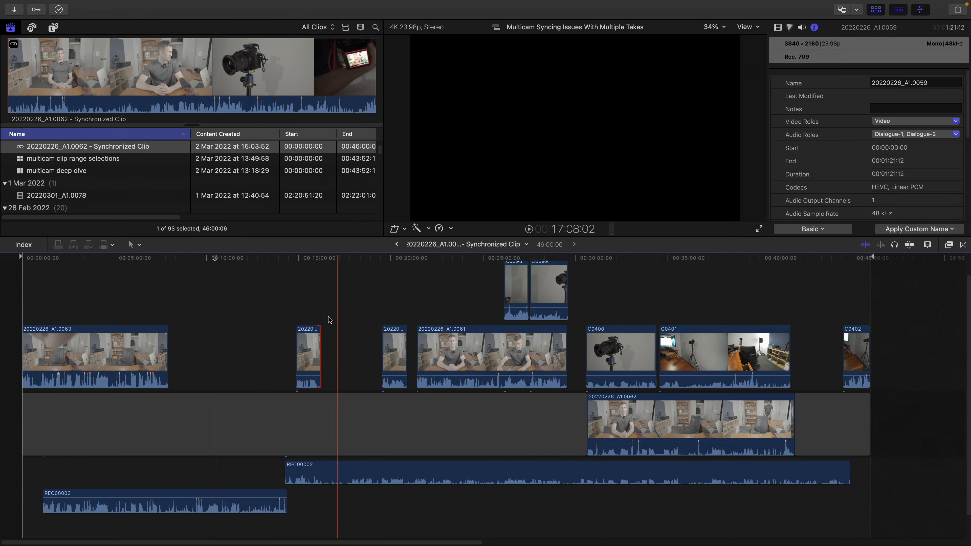